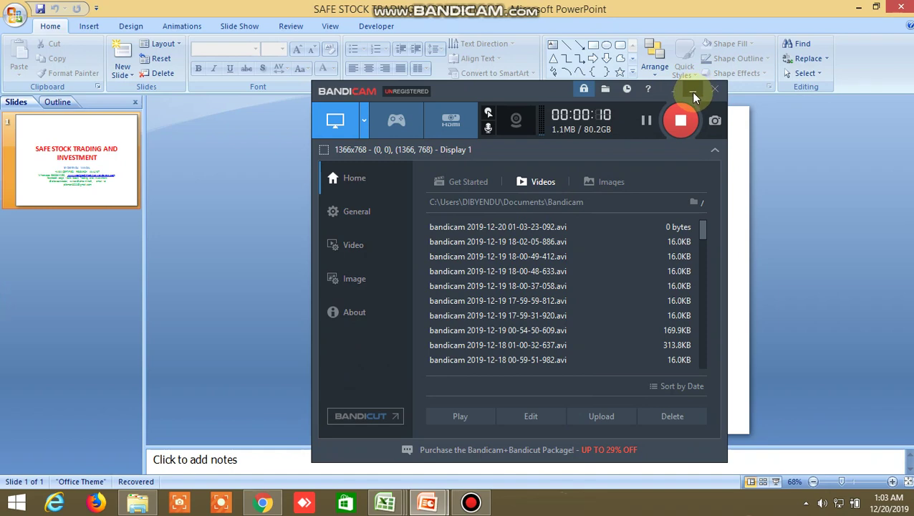
# - Minimize the screen recorder and bring the DISCALAIMER presentation to the front for reading
pyautogui.click(693, 93)
pyautogui.moveTo(435, 506)
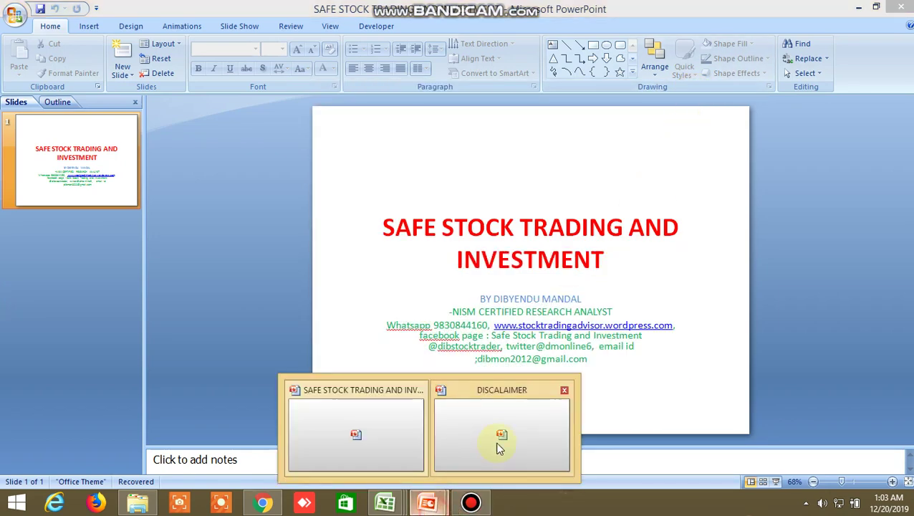
pyautogui.click(495, 439)
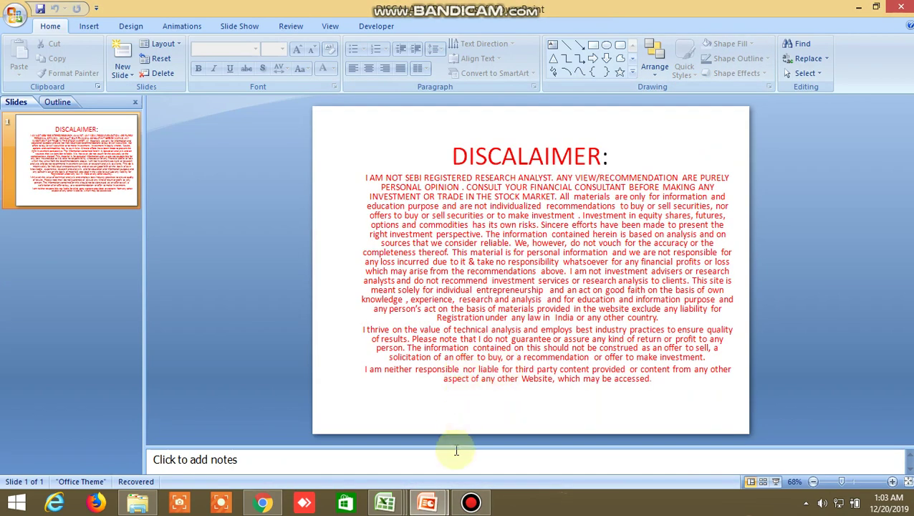
# - Switch to the BUY SELL LEVEL CUM SCREENER workbook in Excel and examine the BUY SELL LEVELS 1 target columns
pyautogui.moveTo(381, 502)
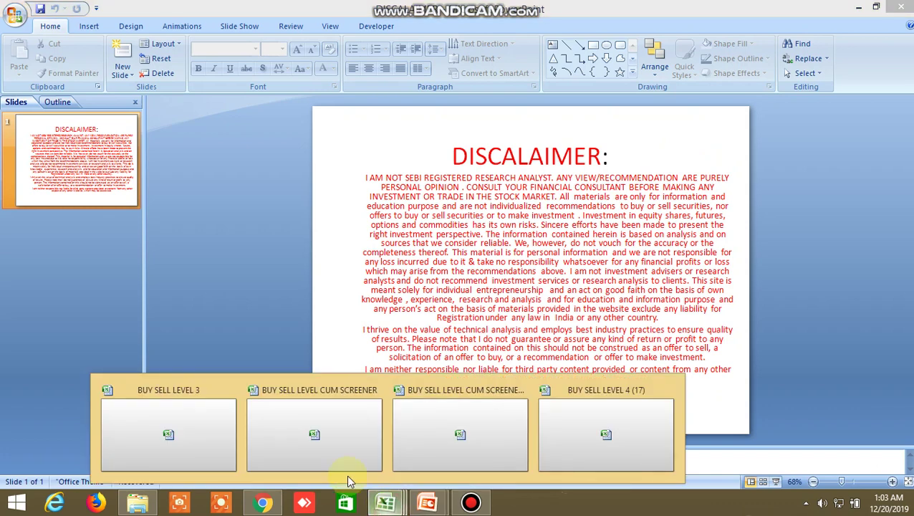
pyautogui.click(316, 447)
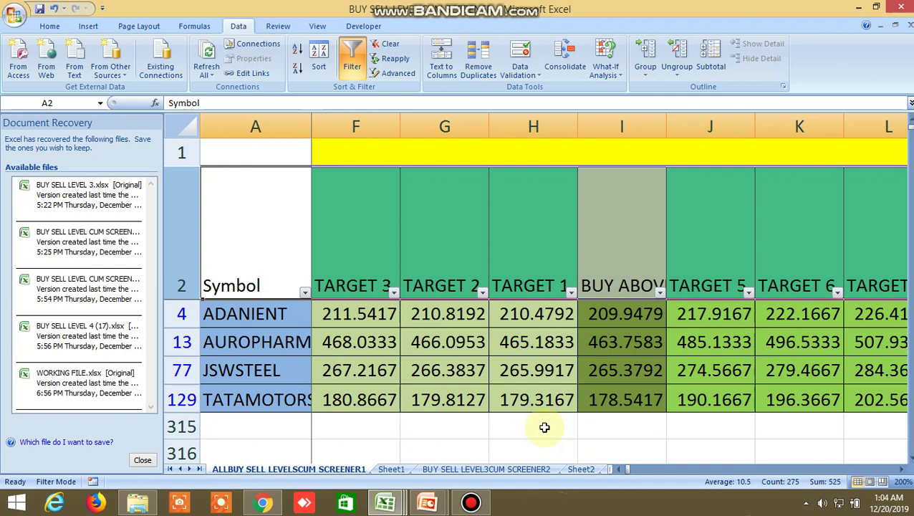
pyautogui.click(619, 469)
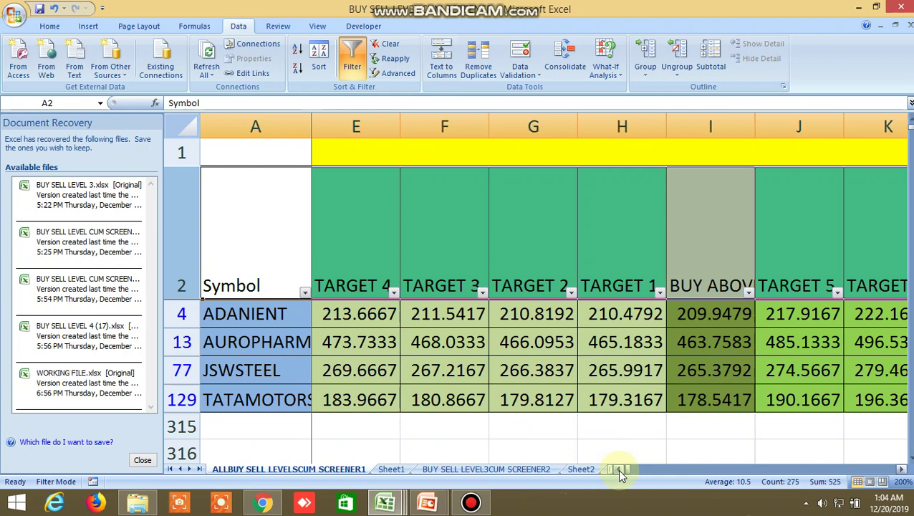
pyautogui.click(905, 470)
pyautogui.click(904, 470)
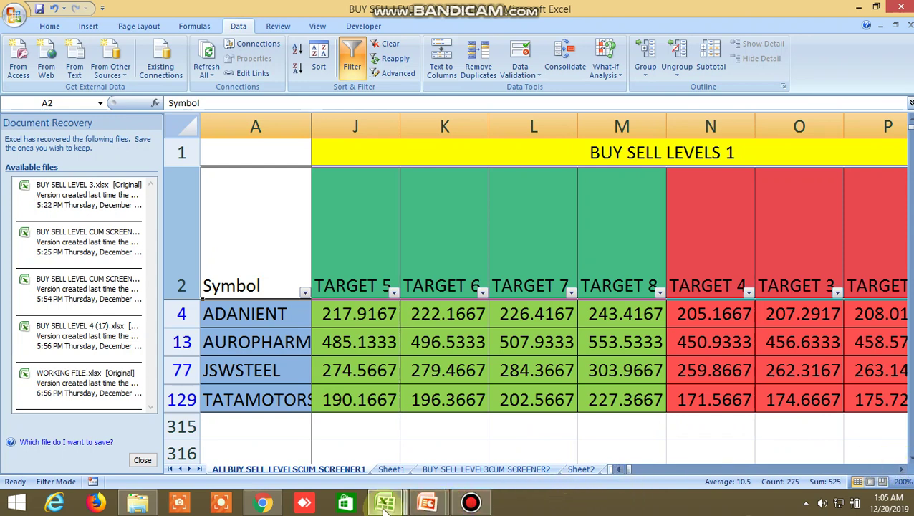
pyautogui.moveTo(385, 504)
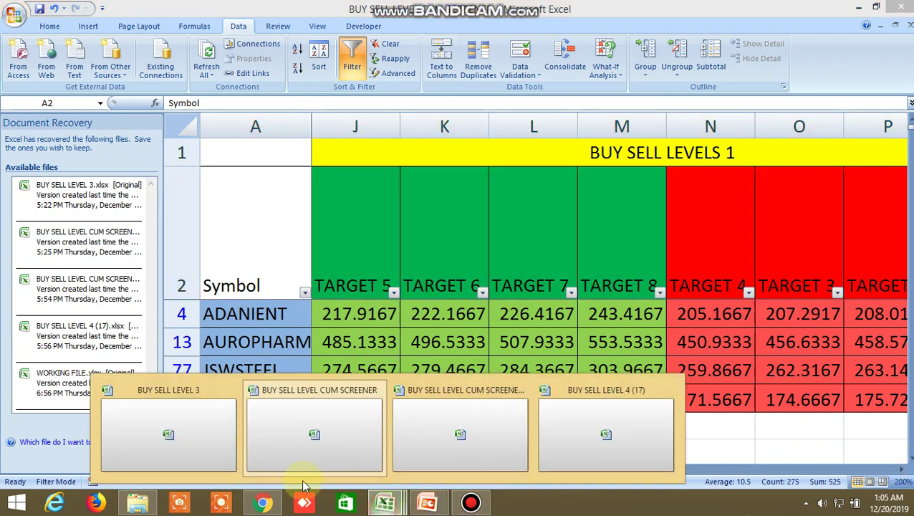
pyautogui.click(331, 423)
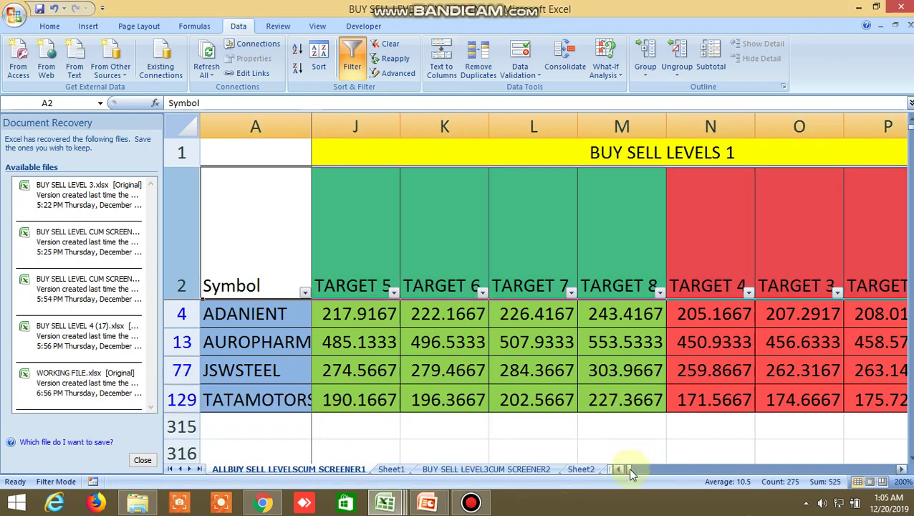
pyautogui.click(629, 468)
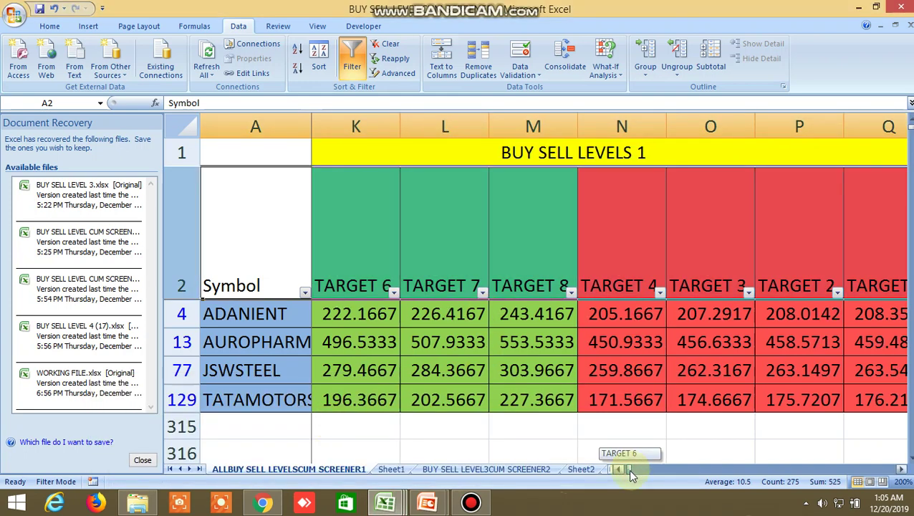
pyautogui.moveTo(630, 471)
pyautogui.mouseDown()
pyautogui.moveTo(678, 471)
pyautogui.moveTo(632, 472)
pyautogui.moveTo(628, 482)
pyautogui.moveTo(641, 482)
pyautogui.moveTo(664, 468)
pyautogui.moveTo(693, 470)
pyautogui.moveTo(627, 469)
pyautogui.moveTo(686, 475)
pyautogui.moveTo(619, 480)
pyautogui.moveTo(639, 470)
pyautogui.mouseUp()
# - Open the BUY SELL LEVEL3CUM SCREENER2 sheet and review its uptrend, downtrend, moving average and EMA crossover columns
pyautogui.click(494, 470)
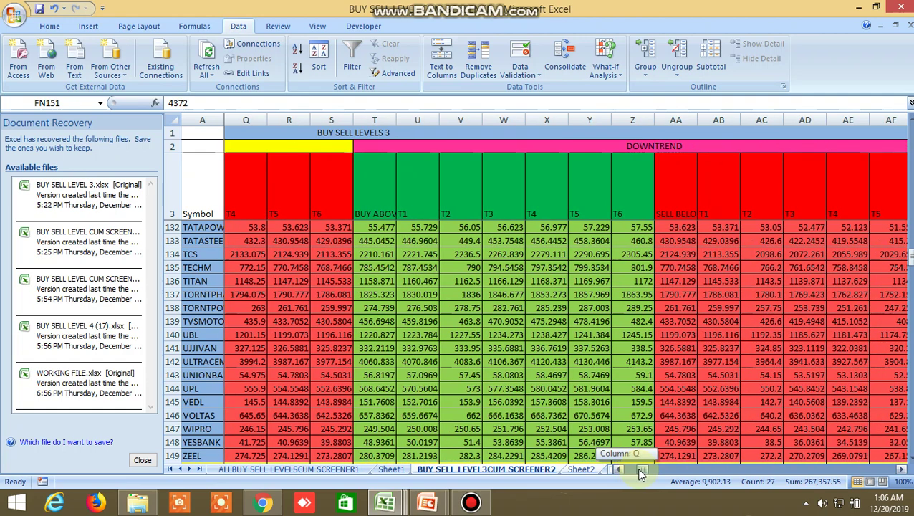
pyautogui.moveTo(640, 471); pyautogui.dragTo(639, 470)
pyautogui.moveTo(640, 470); pyautogui.dragTo(642, 472)
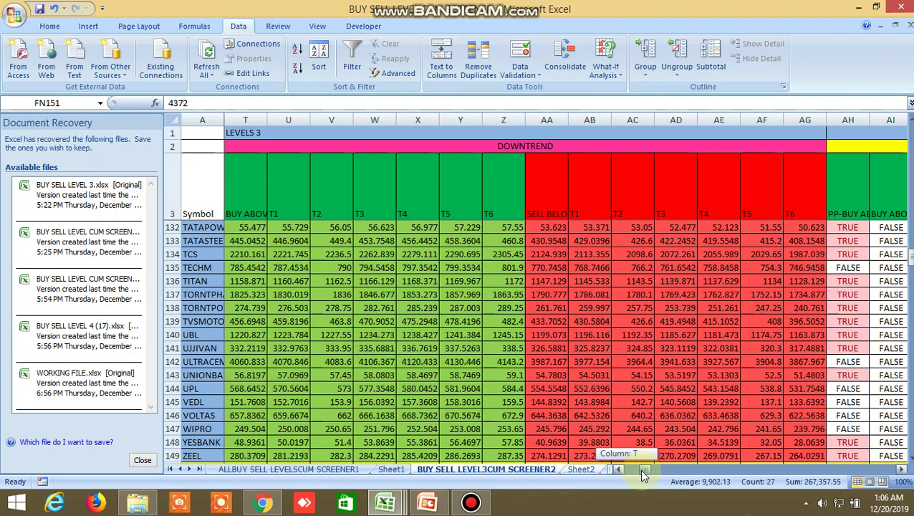
pyautogui.moveTo(643, 473); pyautogui.dragTo(774, 465)
pyautogui.moveTo(776, 458); pyautogui.dragTo(785, 459)
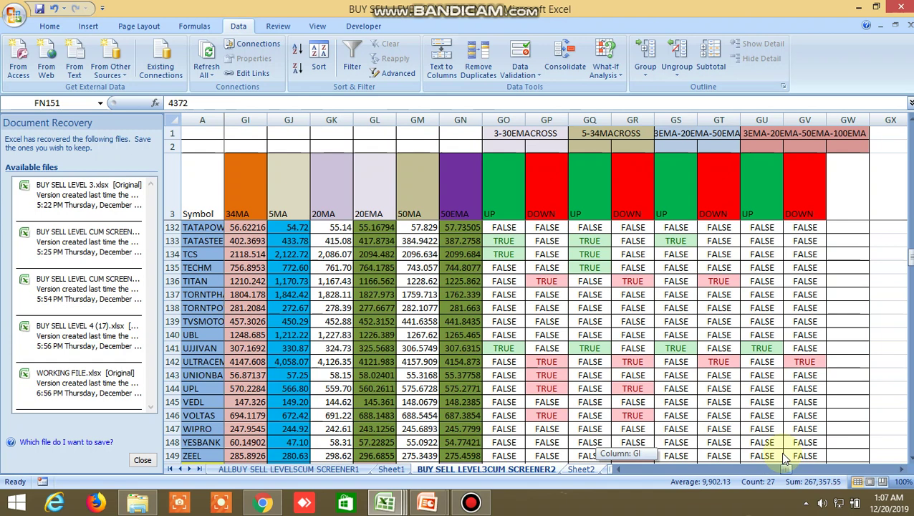
pyautogui.moveTo(785, 459); pyautogui.dragTo(626, 479)
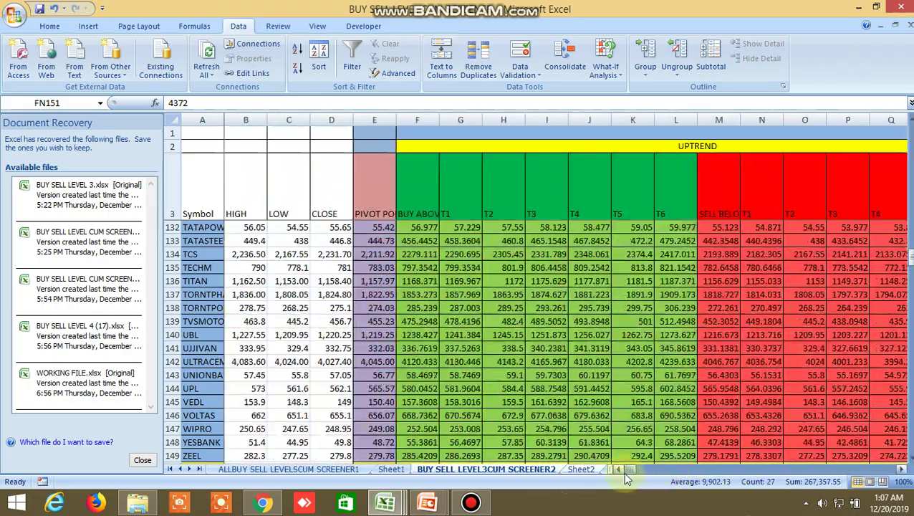
# - Switch to the BUY SELL LEVEL 3 workbook and review its headers, buy and sell levels, position checks and HLCC/4 columns
pyautogui.moveTo(387, 502)
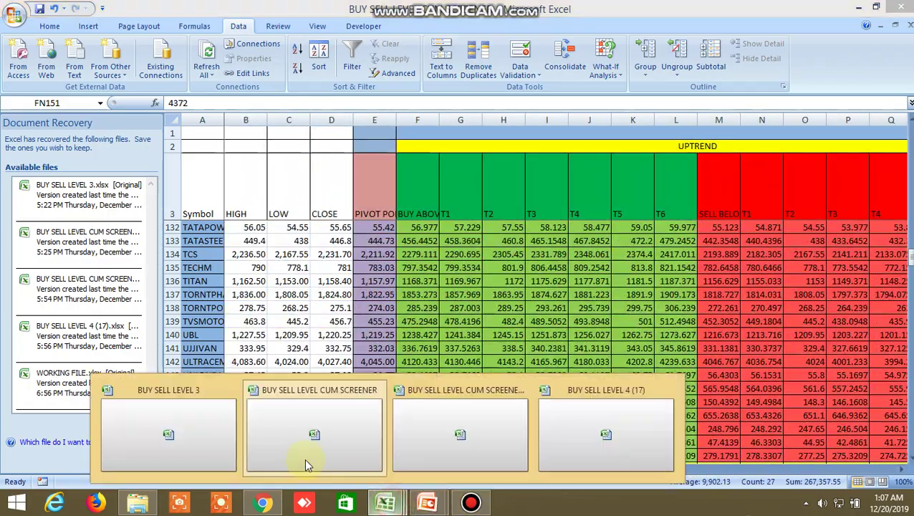
pyautogui.click(164, 439)
pyautogui.scroll(1, 416, 322)
pyautogui.scroll(18, 417, 323)
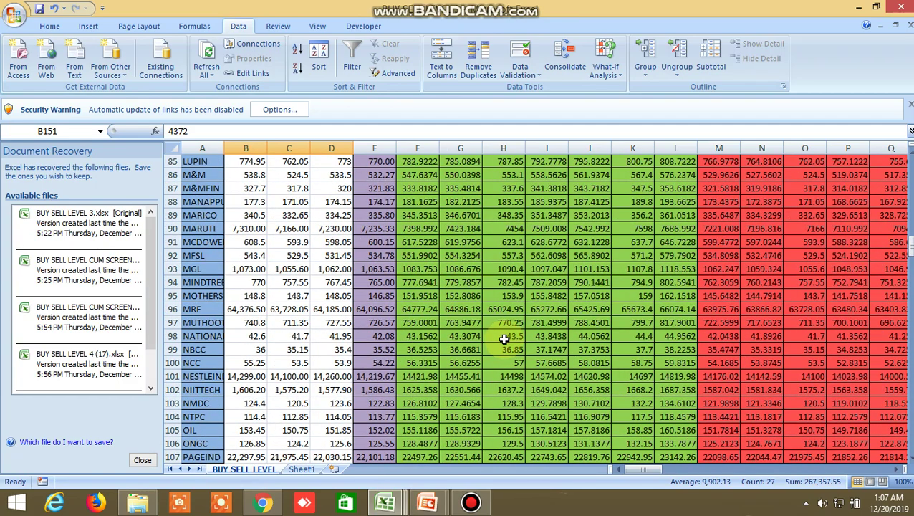
pyautogui.moveTo(644, 470); pyautogui.dragTo(752, 459)
pyautogui.scroll(16, 674, 341)
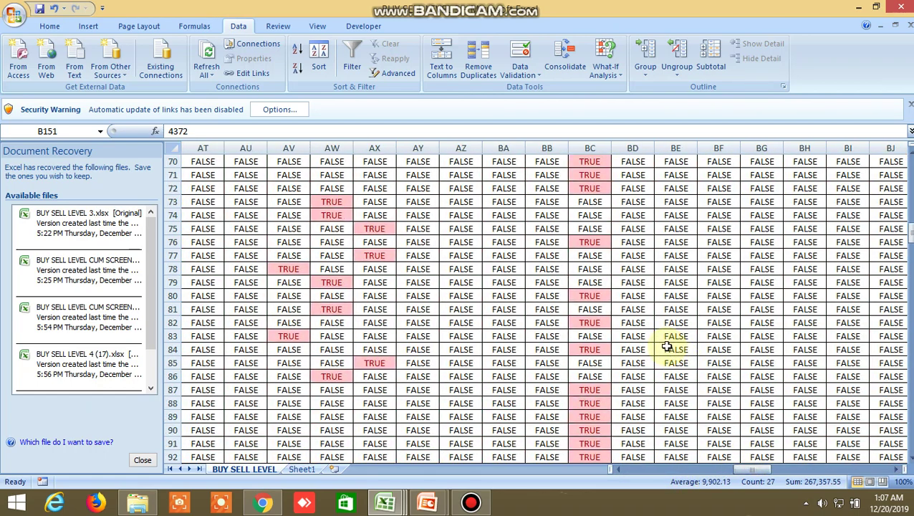
pyautogui.scroll(12, 665, 340)
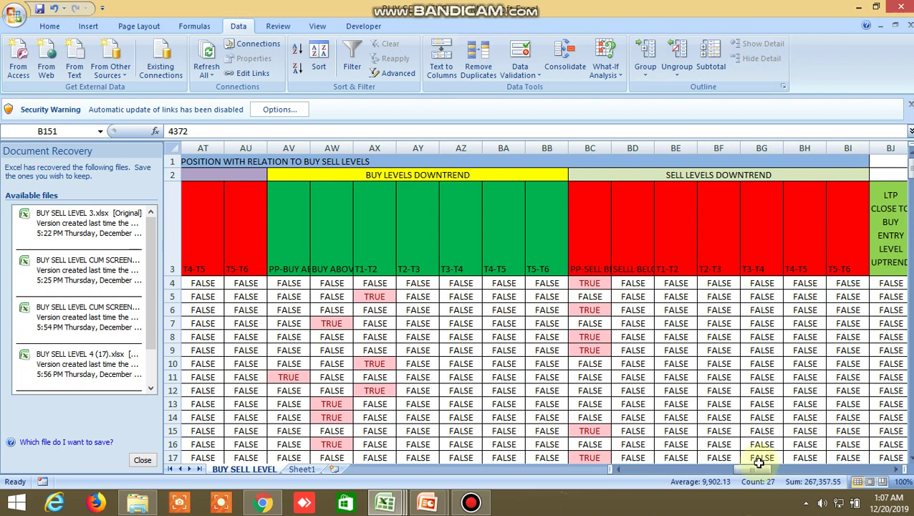
pyautogui.moveTo(762, 473); pyautogui.dragTo(873, 467)
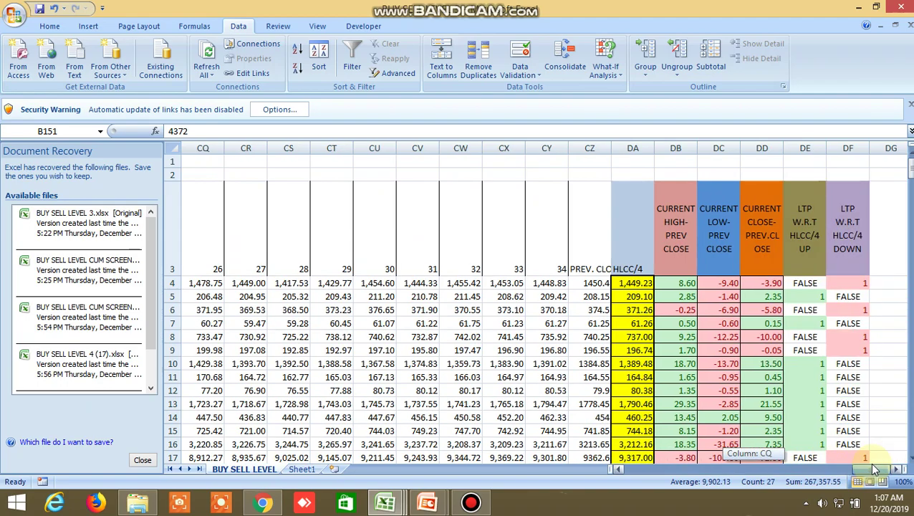
pyautogui.scroll(-9, 778, 359)
pyautogui.scroll(10, 779, 373)
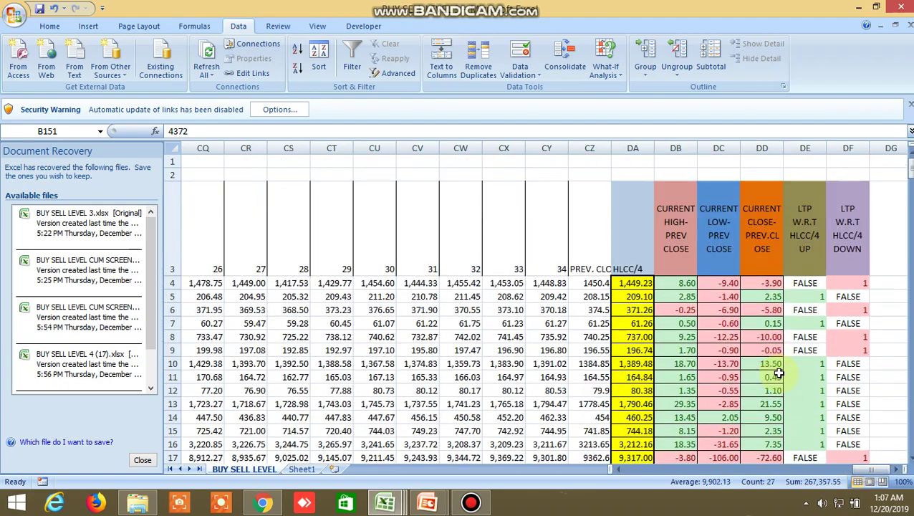
pyautogui.moveTo(870, 473); pyautogui.dragTo(645, 470)
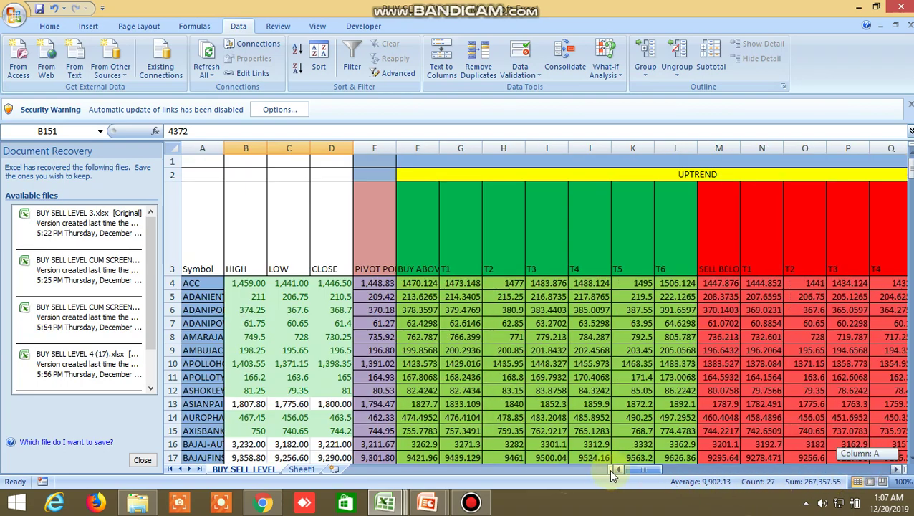
# - Return to the ALLBUY SELL LEVELSCUM SCREENER1 sheet of the BUY SELL LEVEL CUM SCREENER workbook and select the BUY ABOVE header in I2
pyautogui.moveTo(391, 509)
pyautogui.click(332, 466)
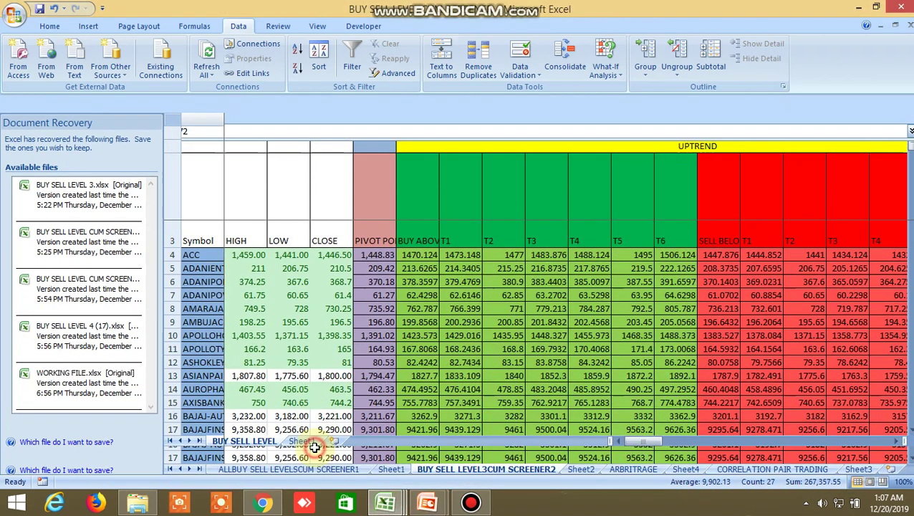
pyautogui.click(302, 470)
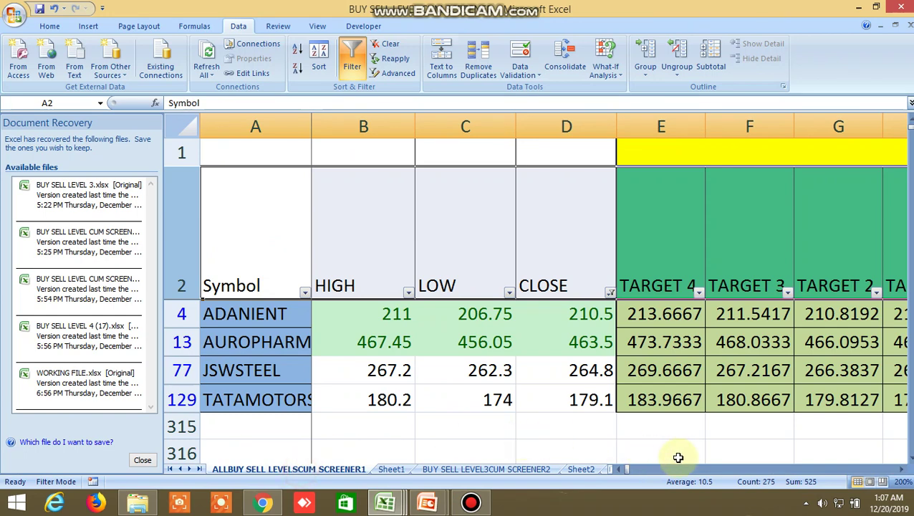
pyautogui.click(902, 467)
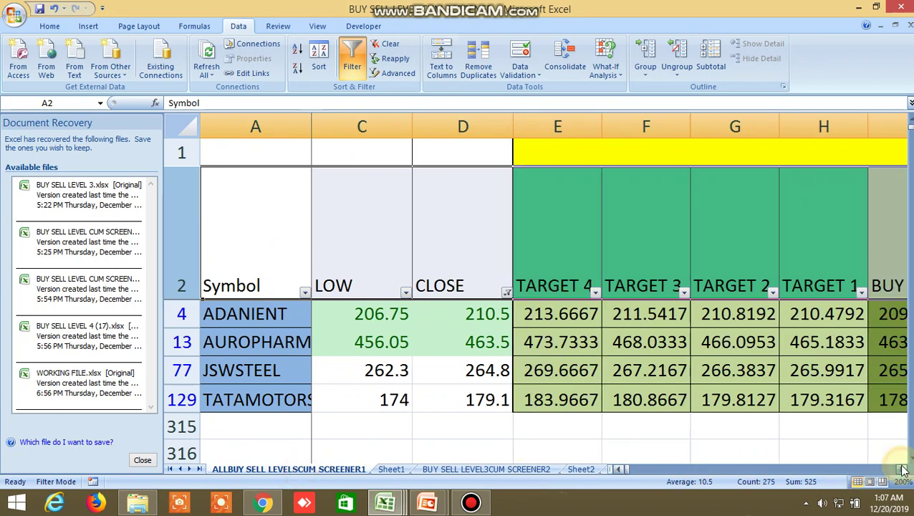
pyautogui.click(903, 470)
pyautogui.click(902, 469)
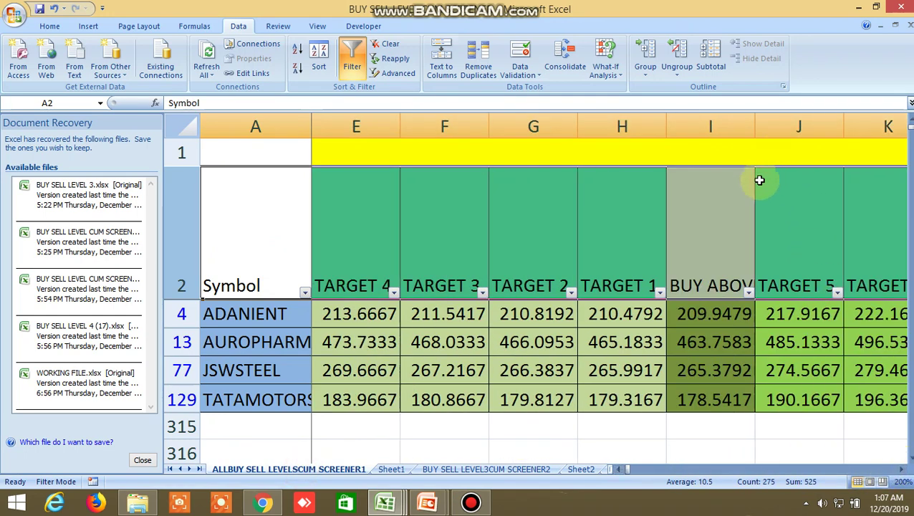
pyautogui.click(726, 255)
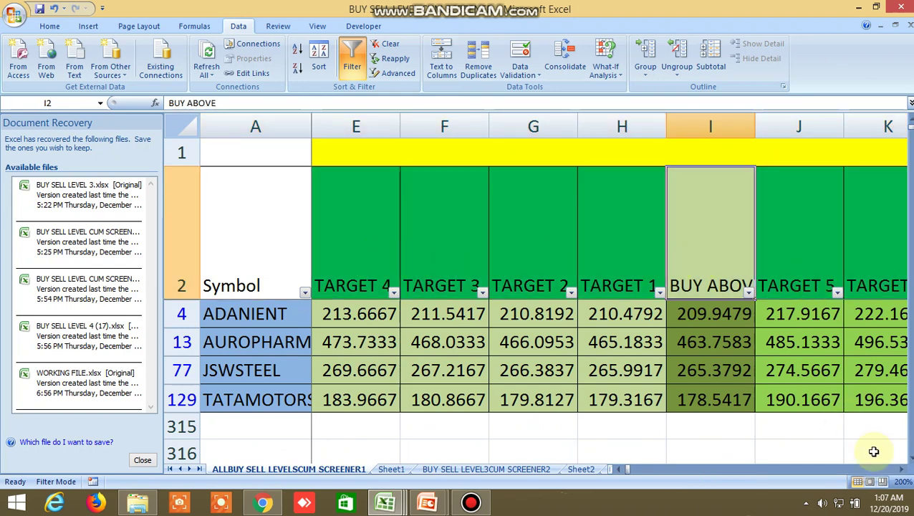
# - Examine the upper buy targets 5 to 8, the sell targets and the Sell below column of BUY SELL LEVELS 1
pyautogui.click(905, 473)
pyautogui.click(905, 473)
pyautogui.click(904, 473)
pyautogui.click(904, 473)
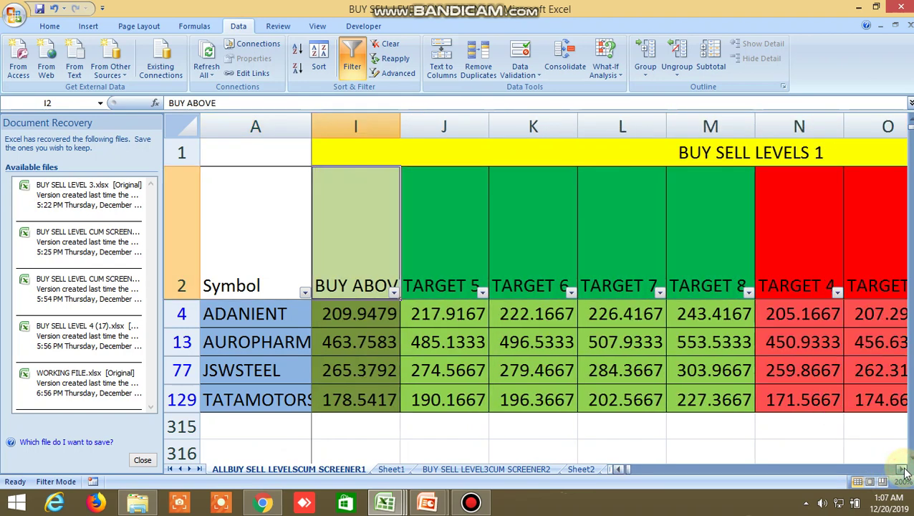
pyautogui.click(905, 473)
pyautogui.click(905, 473)
pyautogui.click(904, 472)
pyautogui.click(904, 471)
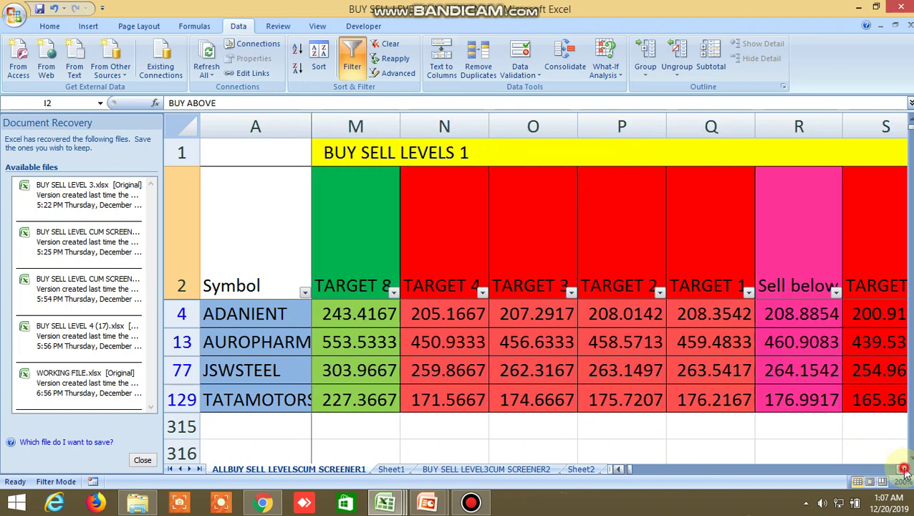
pyautogui.click(904, 472)
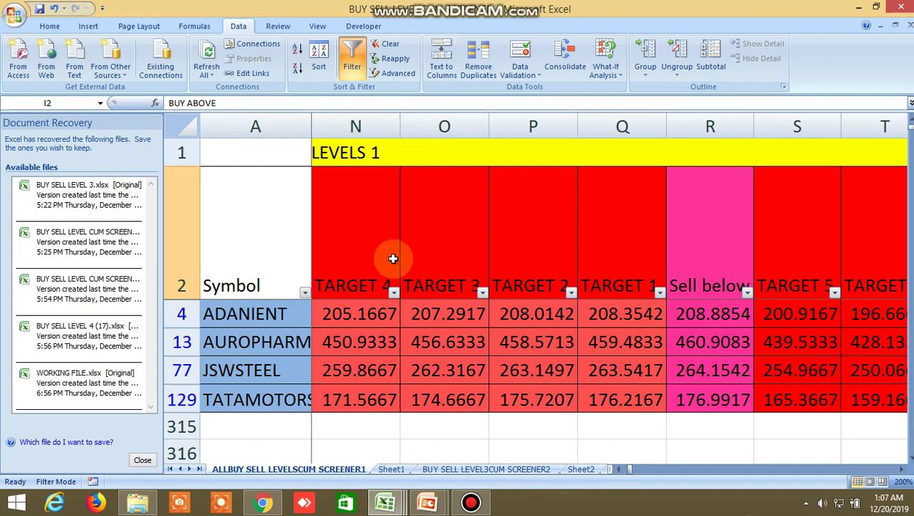
pyautogui.click(905, 470)
pyautogui.click(905, 470)
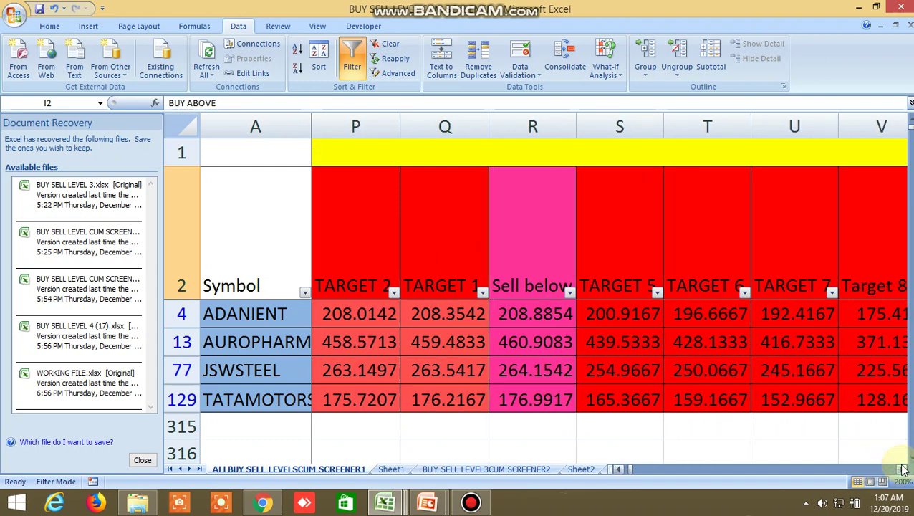
pyautogui.click(904, 470)
# - Go back to the HIGH, LOW and CLOSE columns and compare them with TARGET 1 to 4 and BUY ABOVE
pyautogui.moveTo(621, 470); pyautogui.dragTo(621, 470)
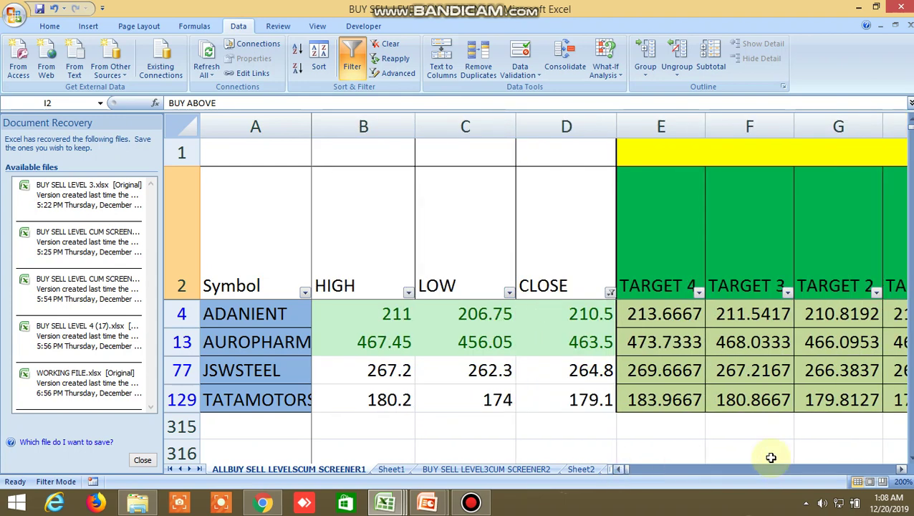
pyautogui.click(905, 470)
pyautogui.click(904, 470)
pyautogui.click(904, 470)
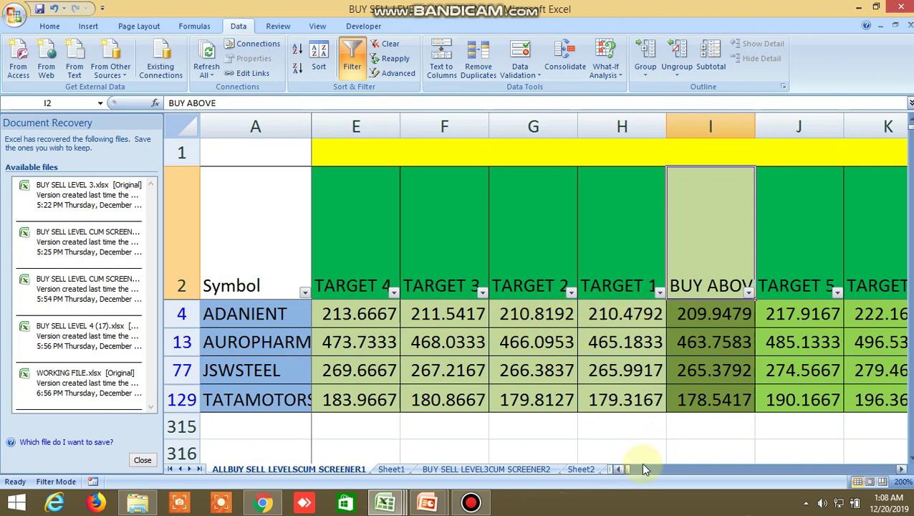
# - Examine the BUY SELL LEVELS 2 targets and the volatility, delivery percentage, price change, open interest and typical price columns of the filtered stocks
pyautogui.moveTo(624, 469)
pyautogui.mouseDown()
pyautogui.moveTo(637, 470)
pyautogui.moveTo(616, 469)
pyautogui.mouseUp()
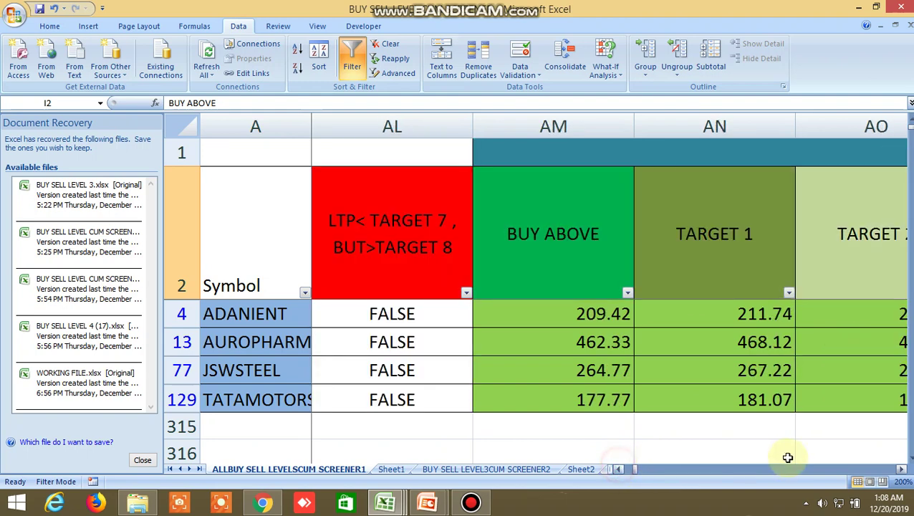
pyautogui.click(905, 470)
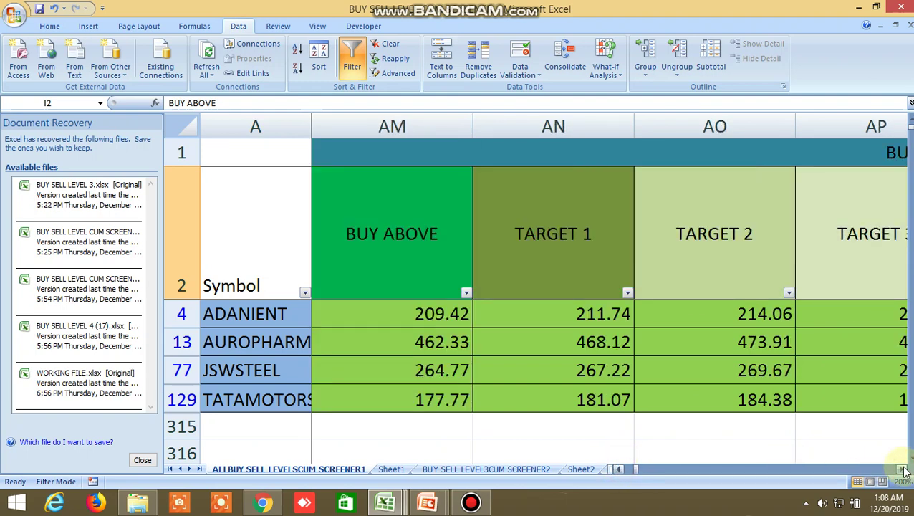
pyautogui.click(904, 470)
pyautogui.click(904, 470)
pyautogui.click(904, 470)
pyautogui.click(904, 470)
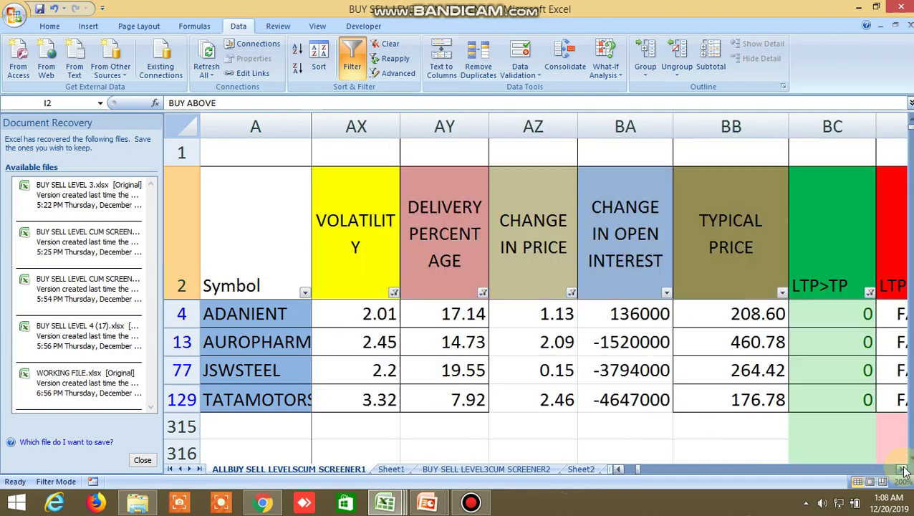
# - Review the AVERAGE PRICES columns and the 10 and 20 period MA, EMA and DEMA columns for the filtered stocks
pyautogui.click(905, 470)
pyautogui.click(904, 470)
pyautogui.click(905, 470)
pyautogui.click(905, 470)
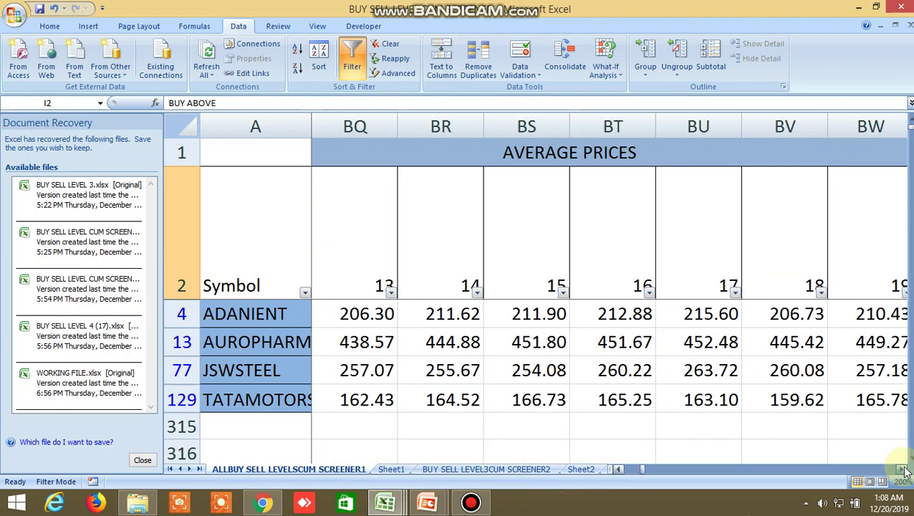
pyautogui.click(904, 471)
pyautogui.click(904, 471)
pyautogui.click(904, 470)
pyautogui.click(904, 470)
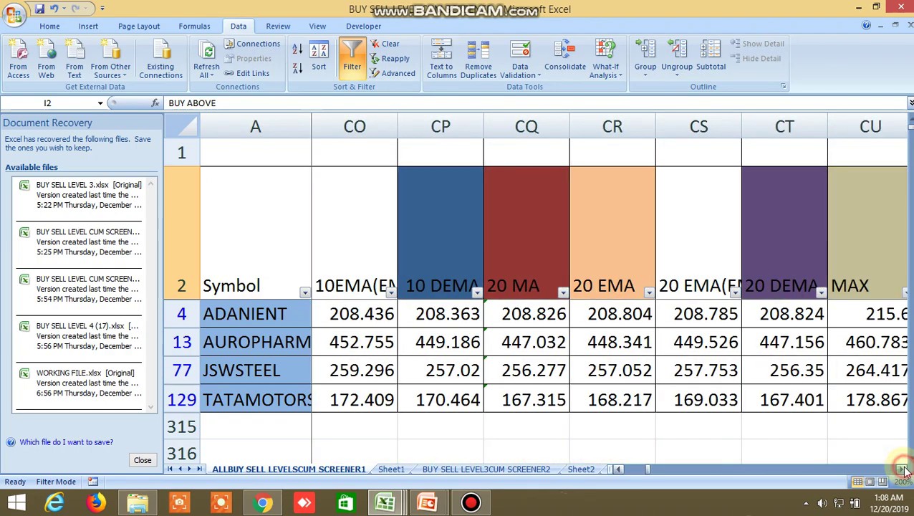
# - Review the crossover signals, the NORMDIST 30 columns and the PROBABILITY 30, 15 and 5 up/down columns for the filtered stocks
pyautogui.click(904, 470)
pyautogui.click(905, 470)
pyautogui.click(904, 470)
pyautogui.click(905, 470)
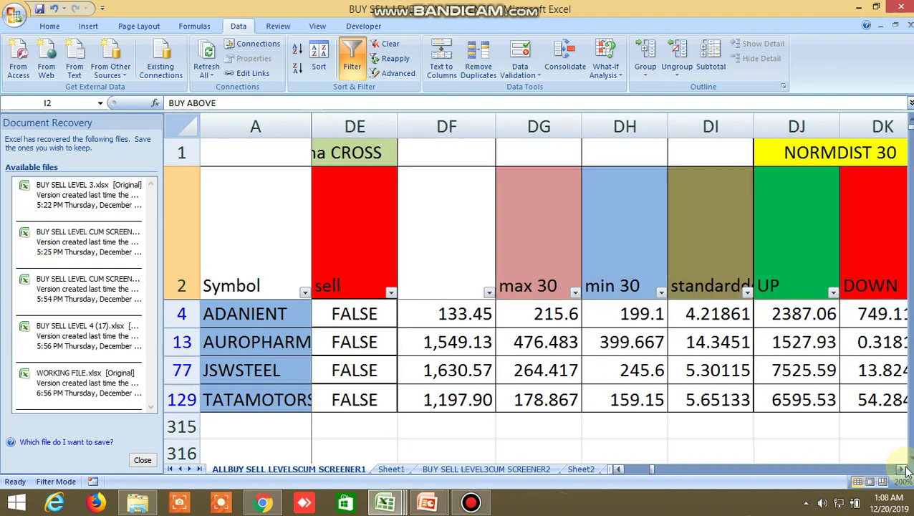
pyautogui.click(904, 470)
pyautogui.click(904, 470)
pyautogui.click(904, 471)
pyautogui.click(905, 470)
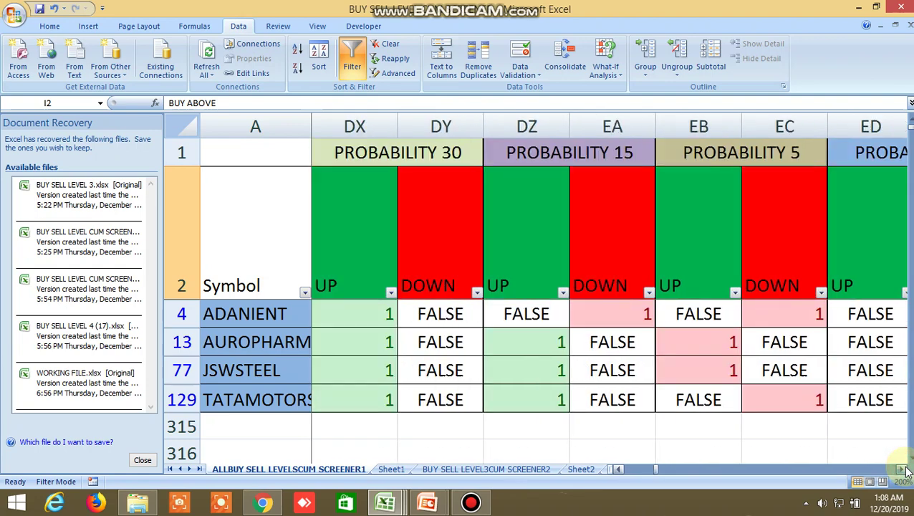
# - Examine the EMA 5-8-13 CROSSOVER, BUY SELL LEVELS 3 and PIVOT POINT columns for the filtered stocks
pyautogui.click(905, 471)
pyautogui.click(904, 470)
pyautogui.click(904, 470)
pyautogui.click(904, 470)
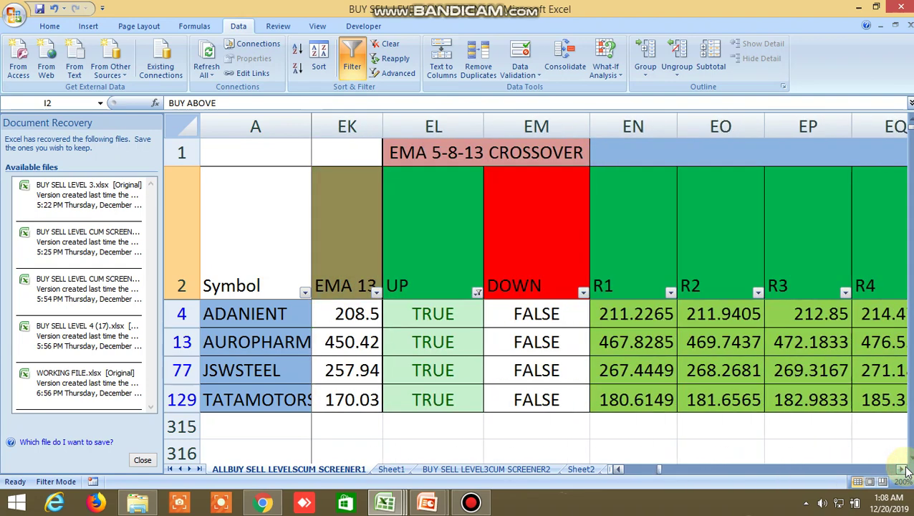
pyautogui.click(905, 471)
pyautogui.click(905, 470)
pyautogui.click(904, 470)
pyautogui.click(905, 470)
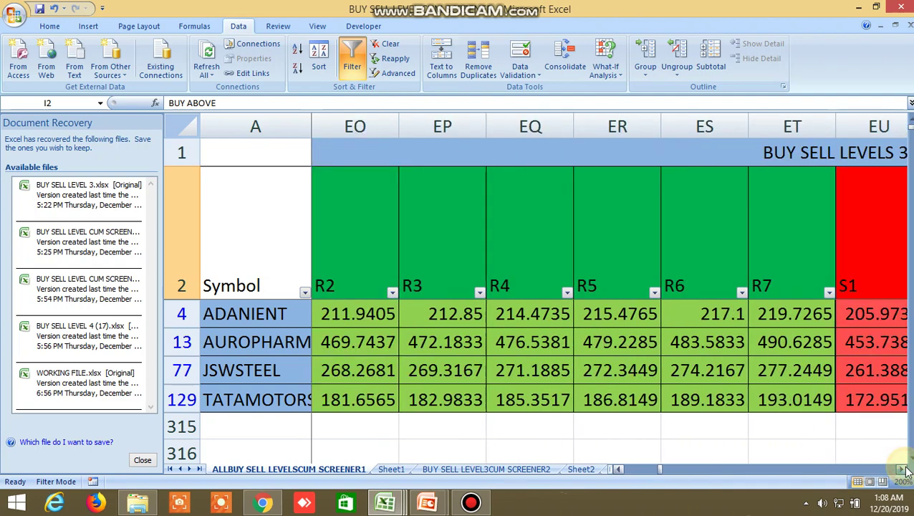
pyautogui.click(905, 470)
pyautogui.click(904, 470)
pyautogui.click(905, 470)
pyautogui.click(904, 470)
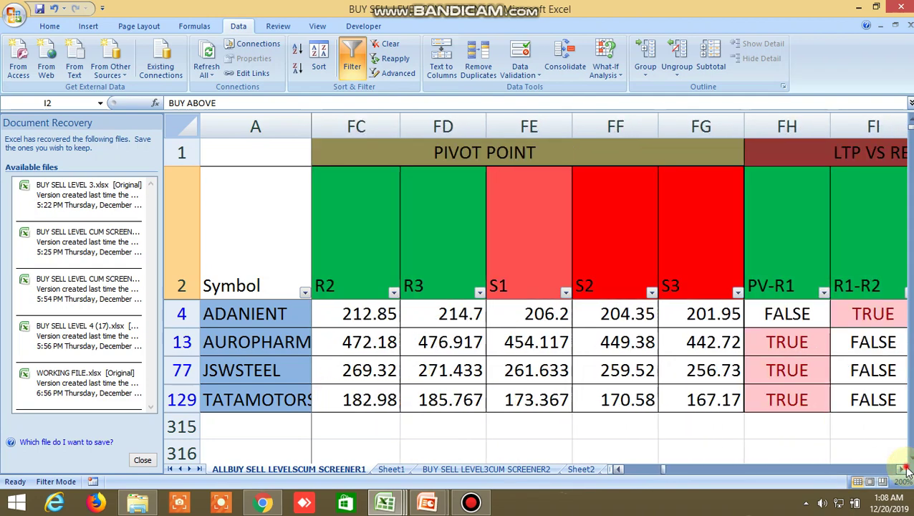
# - Examine the BOLLINGERBAND columns and the LTP VS PC CHANNEL checks for the filtered stocks
pyautogui.click(904, 471)
pyautogui.click(905, 470)
pyautogui.click(904, 470)
pyautogui.click(905, 470)
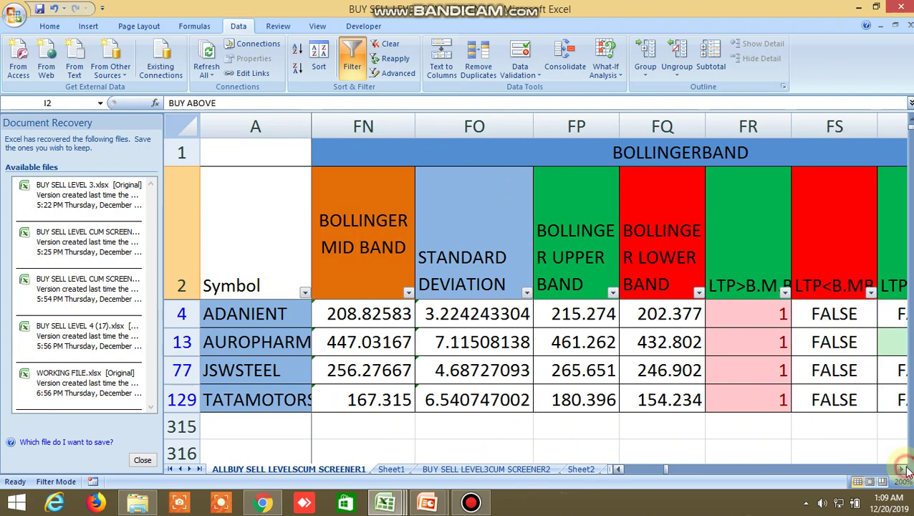
pyautogui.click(905, 470)
pyautogui.click(905, 471)
pyautogui.click(904, 471)
pyautogui.click(904, 470)
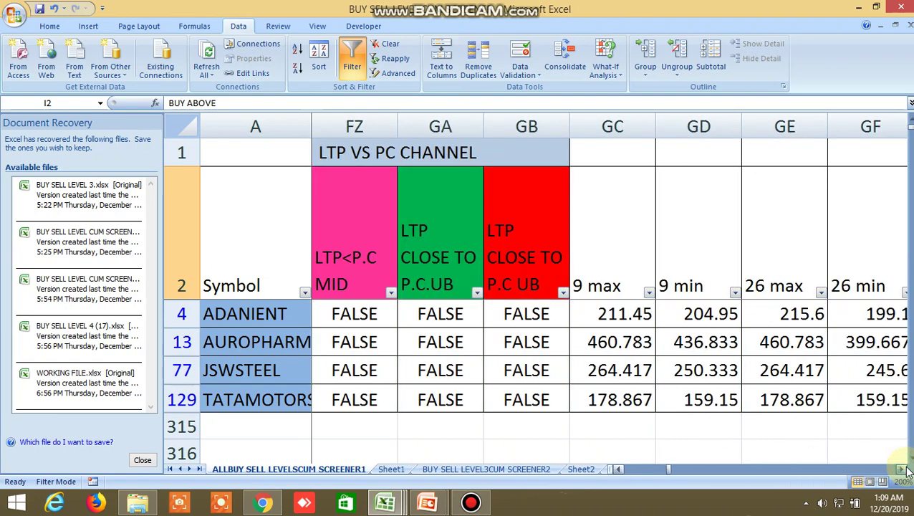
# - Review the cloud columns, including Senkou Span B, Chikou Span and Green/Red Cloud, and the VWAP columns
pyautogui.click(905, 471)
pyautogui.click(905, 470)
pyautogui.click(904, 470)
pyautogui.click(905, 470)
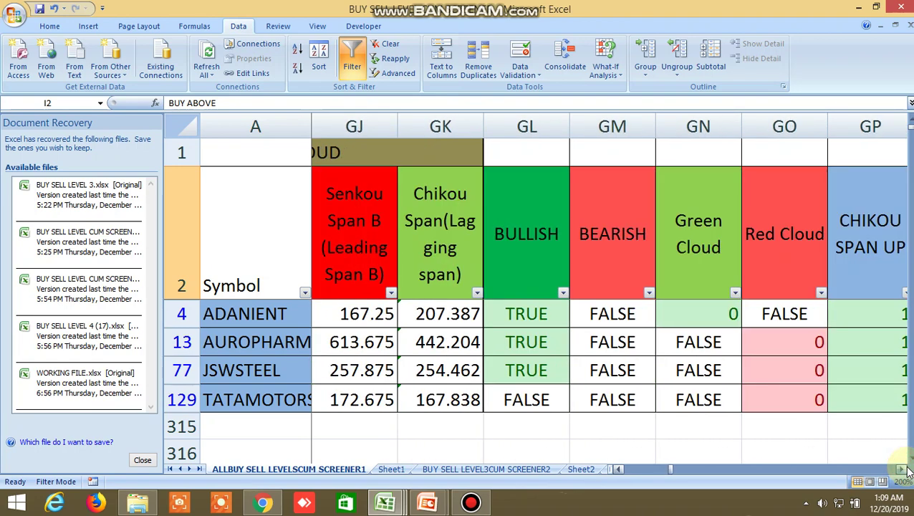
pyautogui.click(905, 470)
pyautogui.click(904, 470)
pyautogui.click(904, 471)
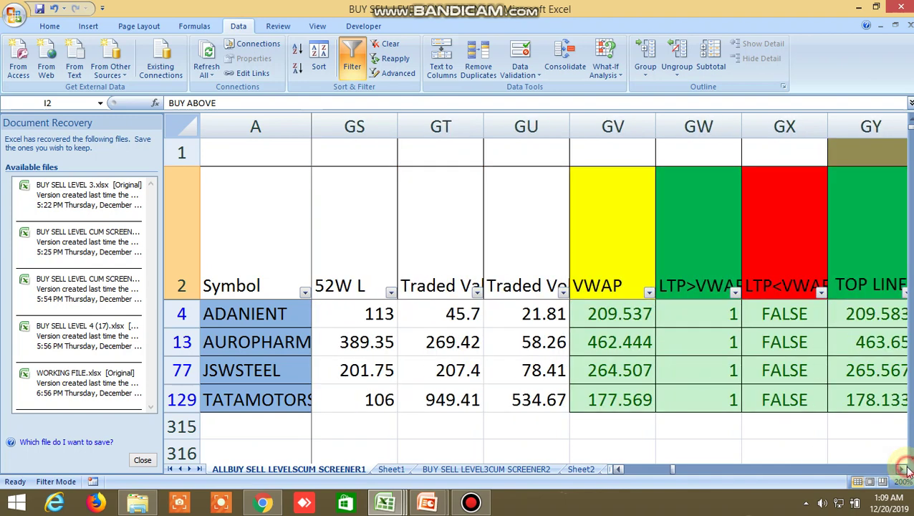
# - Review the RONE LEVEL checks and the LINEAR REGRESSION 30, 15 and 5 columns
pyautogui.click(905, 470)
pyautogui.click(904, 470)
pyautogui.click(905, 470)
pyautogui.click(904, 470)
pyautogui.click(904, 470)
pyautogui.click(904, 470)
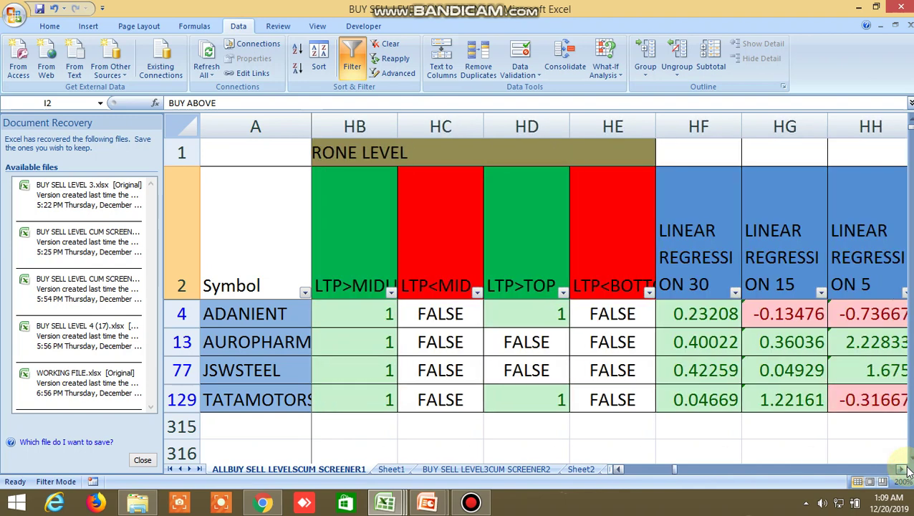
# - Turn off the sheet's filter and go through the full symbol list from the stocks and commodities to the NIFTY & BANKNIFTY rows
pyautogui.moveTo(675, 473); pyautogui.dragTo(608, 474)
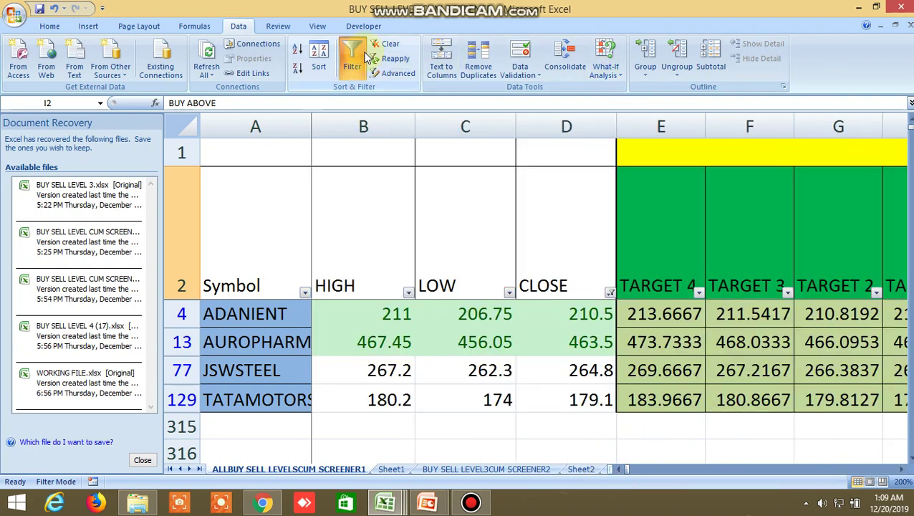
pyautogui.click(359, 55)
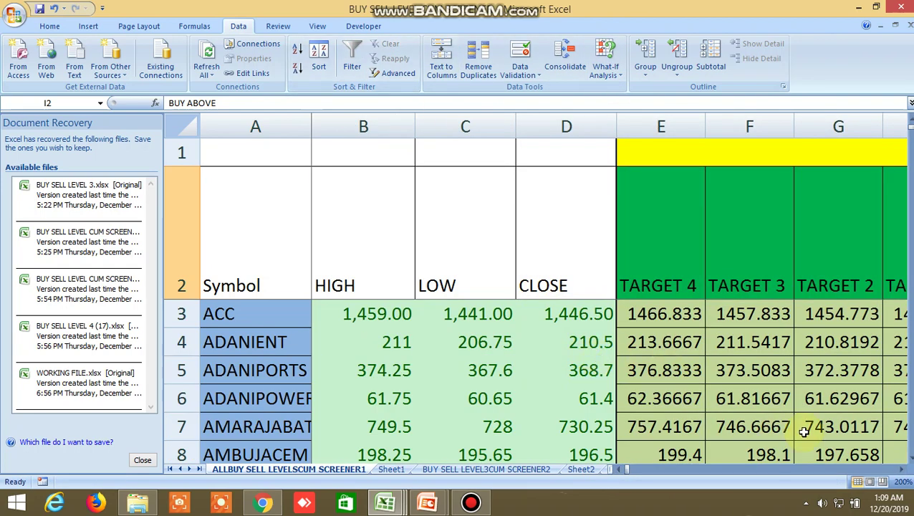
pyautogui.scroll(-14, 789, 419)
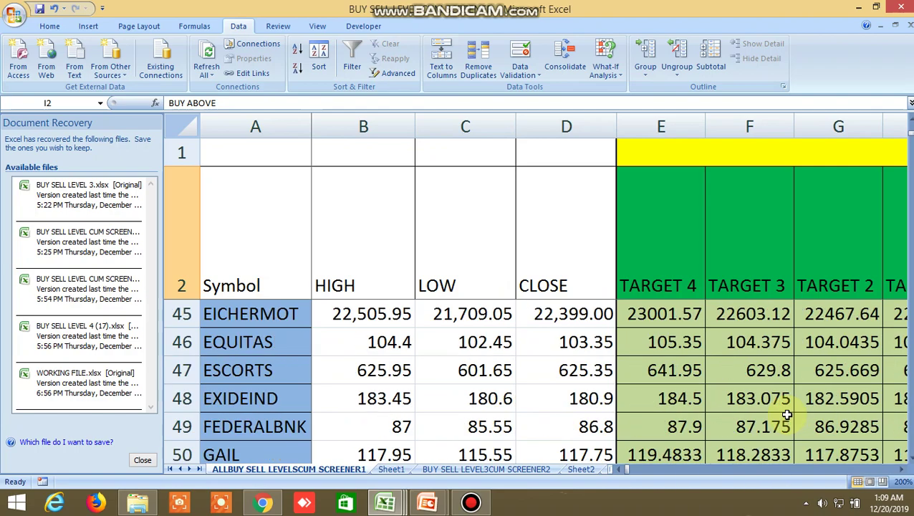
pyautogui.scroll(-11, 787, 415)
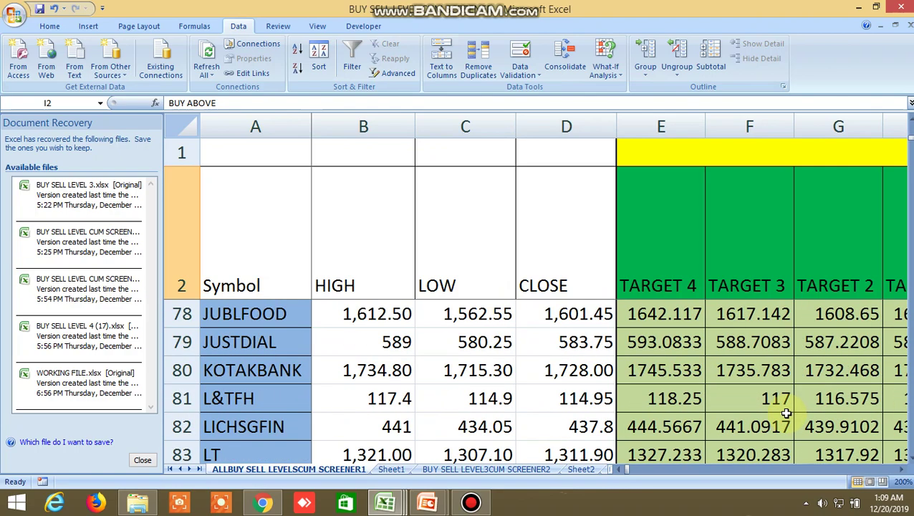
pyautogui.scroll(-12, 786, 413)
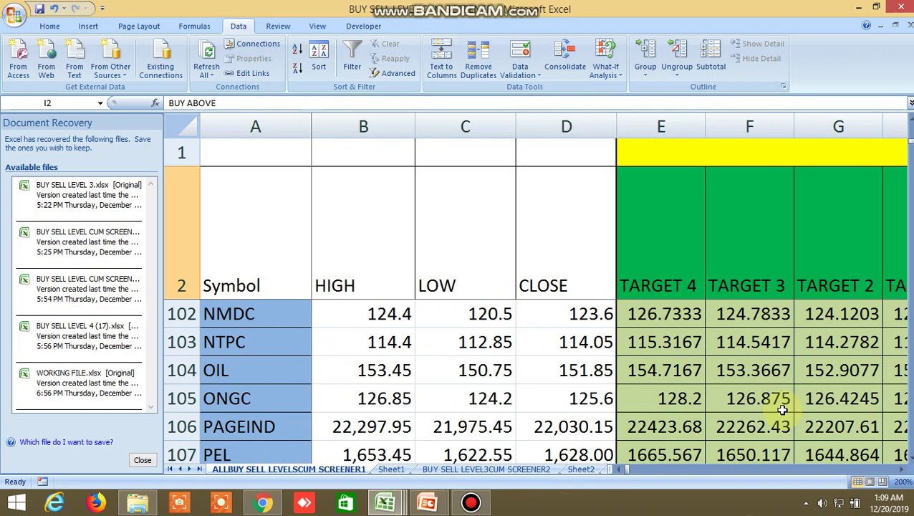
pyautogui.scroll(-12, 783, 409)
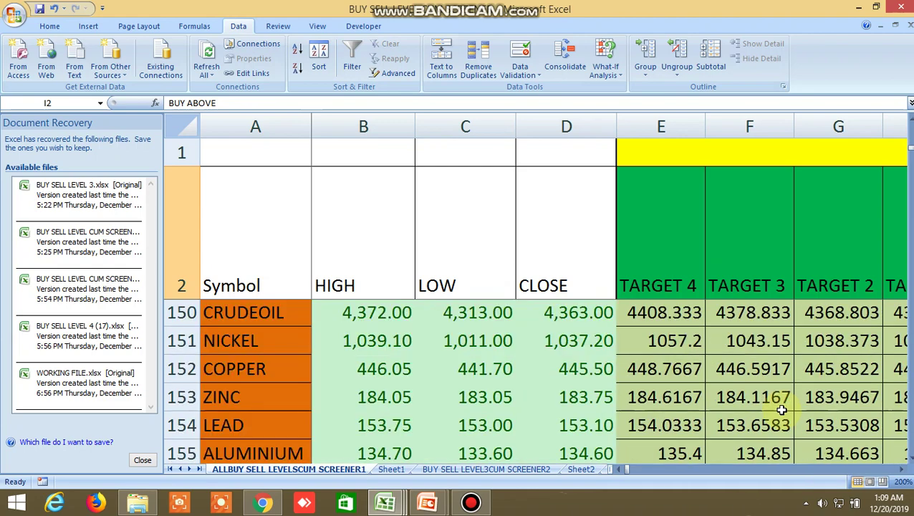
pyautogui.scroll(1, 782, 410)
pyautogui.scroll(-4, 782, 408)
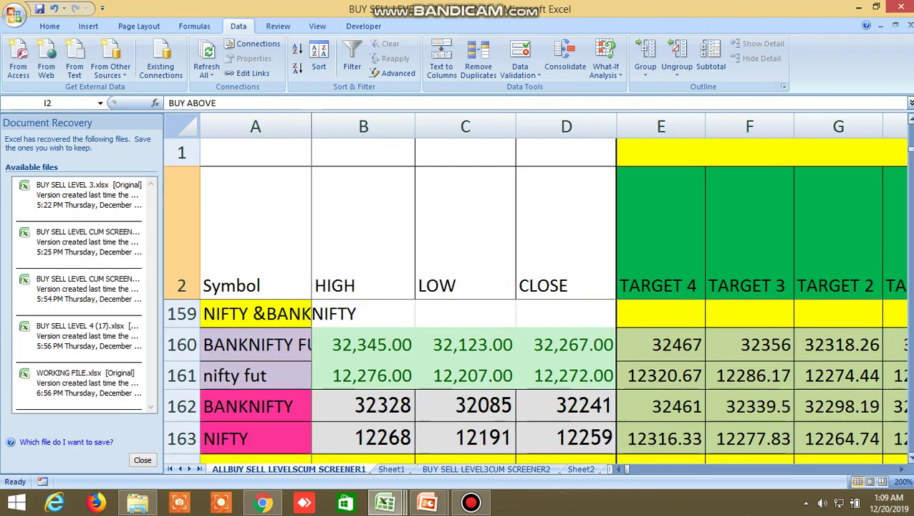
pyautogui.scroll(-1, 536, 381)
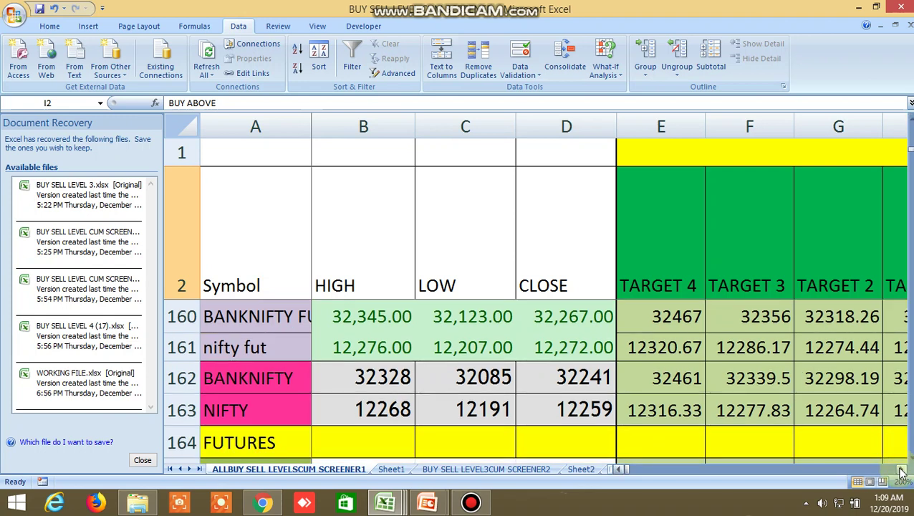
# - Examine the BUY SELL LEVELS 1 buy and sell targets and the LTP target checks for the BANKNIFTY and NIFTY rows
pyautogui.click(902, 470)
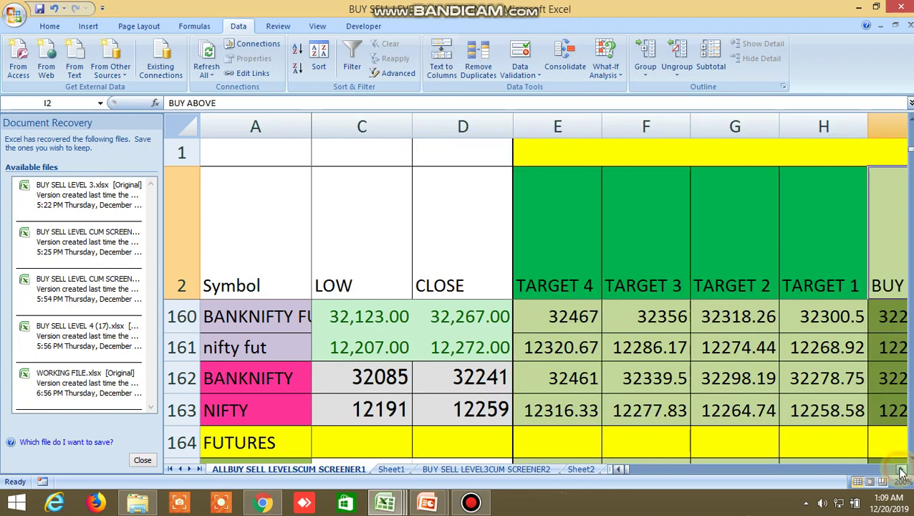
pyautogui.click(903, 470)
pyautogui.click(902, 470)
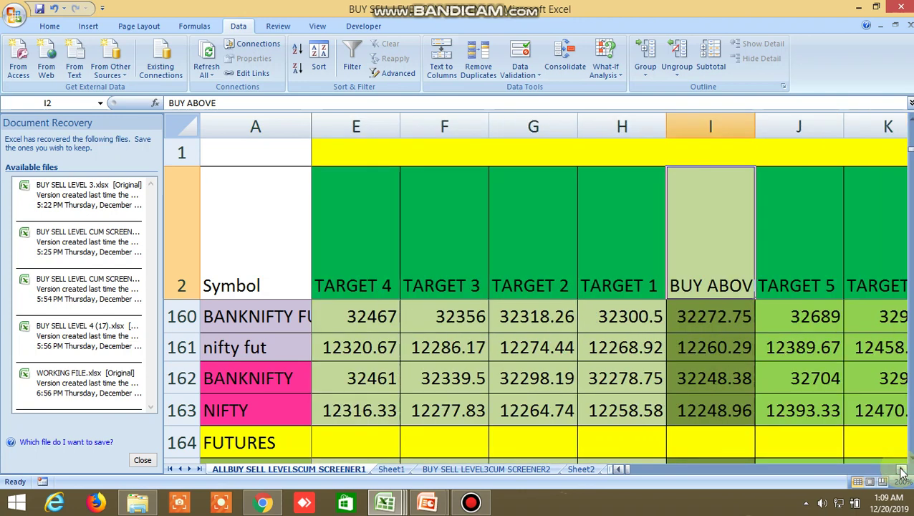
pyautogui.click(902, 470)
pyautogui.click(902, 470)
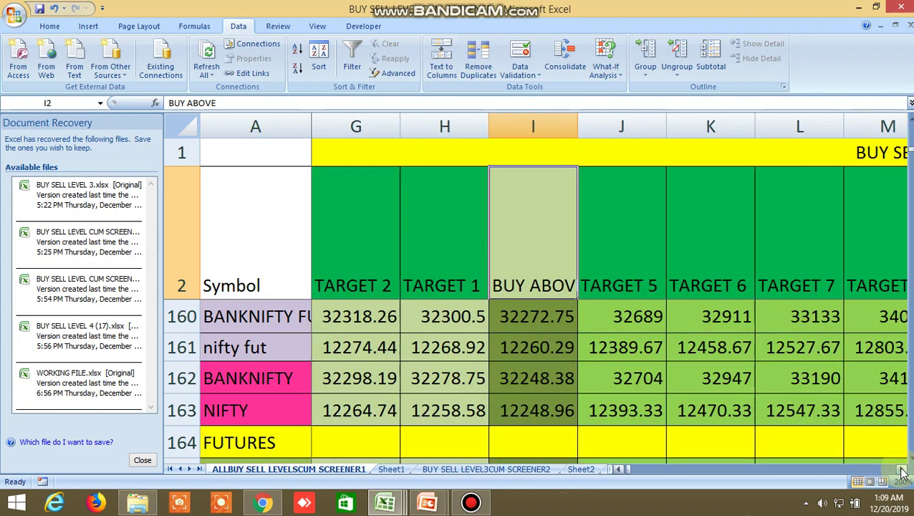
pyautogui.click(902, 470)
pyautogui.click(903, 470)
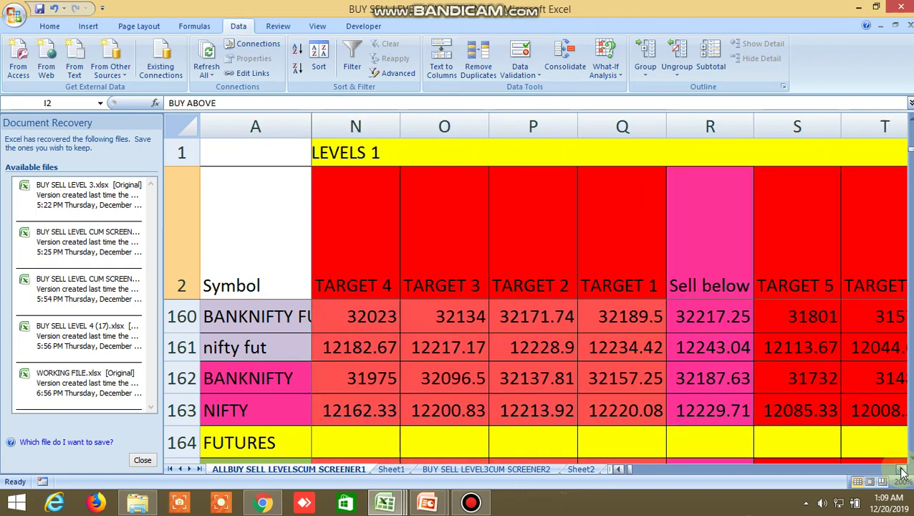
pyautogui.click(903, 471)
pyautogui.click(903, 470)
pyautogui.click(902, 470)
pyautogui.click(902, 471)
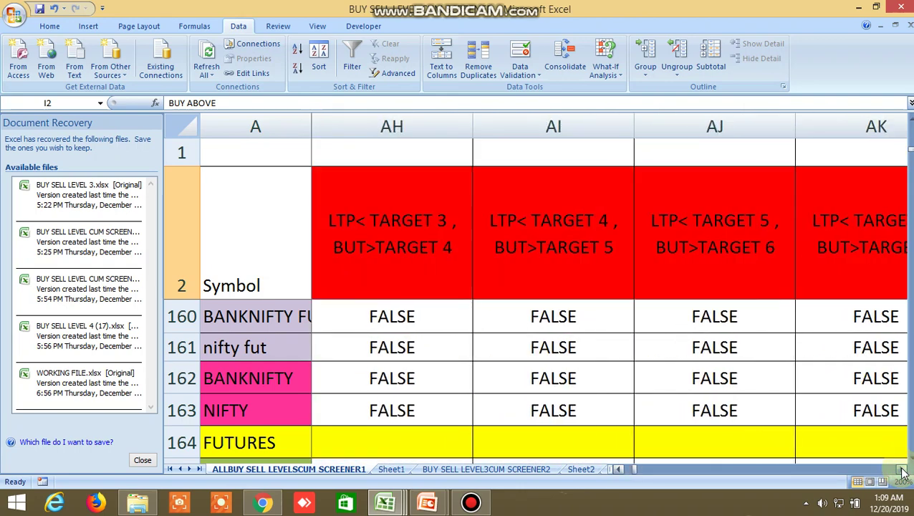
# - Examine BUY SELL LEVELS 2 and the LTP>TP and LTP<TP checks for the BANKNIFTY and NIFTY rows
pyautogui.click(903, 470)
pyautogui.click(902, 470)
pyautogui.click(902, 470)
pyautogui.click(902, 470)
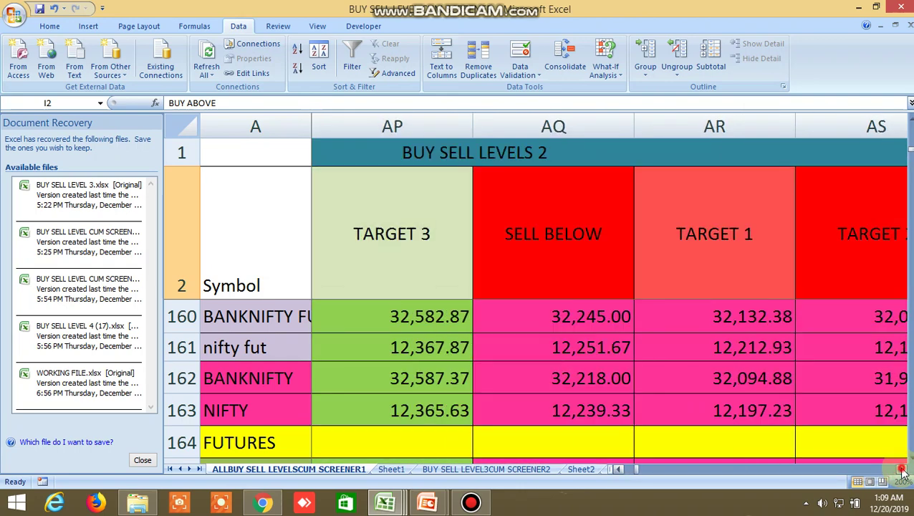
pyautogui.click(903, 470)
pyautogui.click(903, 470)
pyautogui.click(903, 470)
pyautogui.click(902, 470)
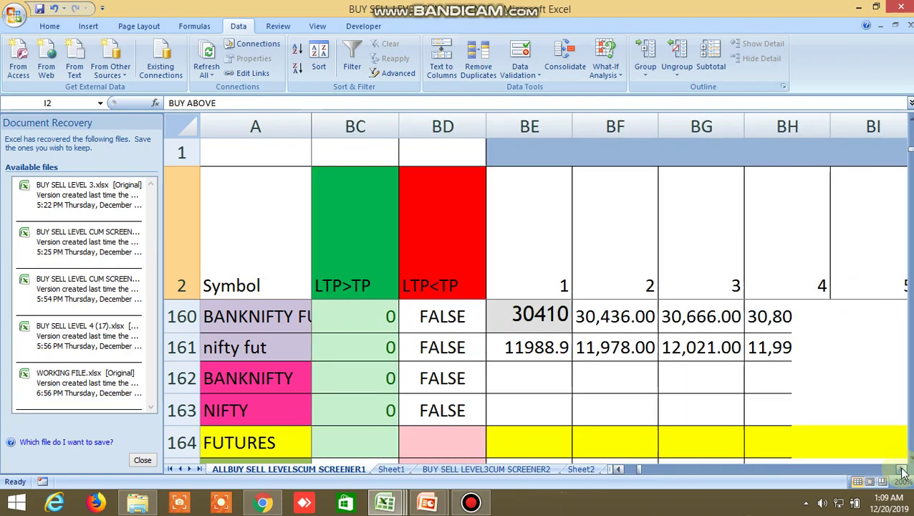
# - Review the average prices and the moving average, MAX and MIN columns for the BANKNIFTY and NIFTY rows
pyautogui.click(902, 470)
pyautogui.click(902, 470)
pyautogui.click(902, 470)
pyautogui.click(902, 470)
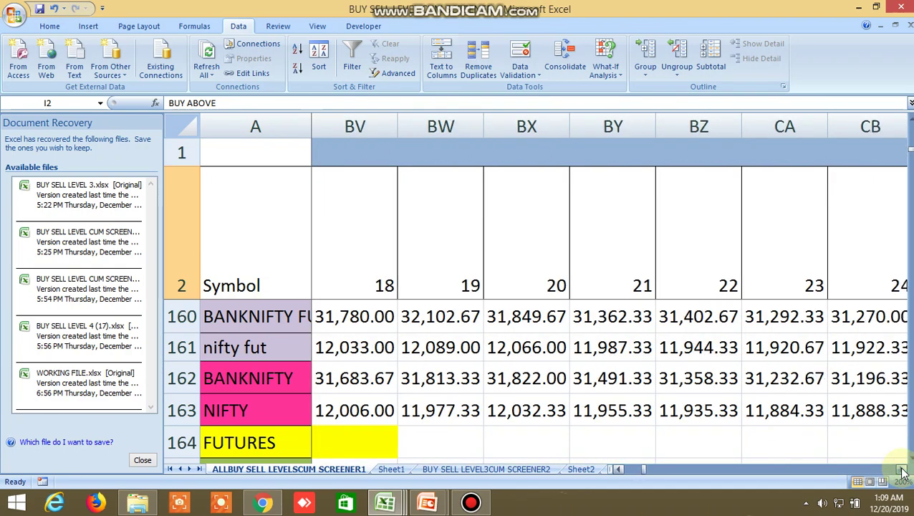
pyautogui.click(903, 470)
pyautogui.click(902, 470)
pyautogui.click(902, 470)
pyautogui.click(902, 471)
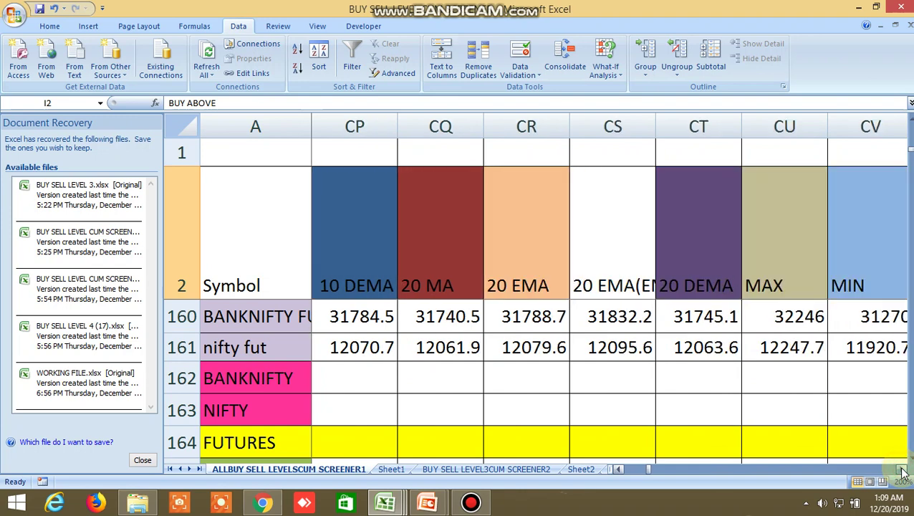
# - Review the NORMDIST 30, EMA 5, 8 and 13 and EMA 5-8-13 CROSSOVER columns for the BANKNIFTY and NIFTY futures rows
pyautogui.click(902, 470)
pyautogui.click(902, 470)
pyautogui.click(903, 470)
pyautogui.click(902, 470)
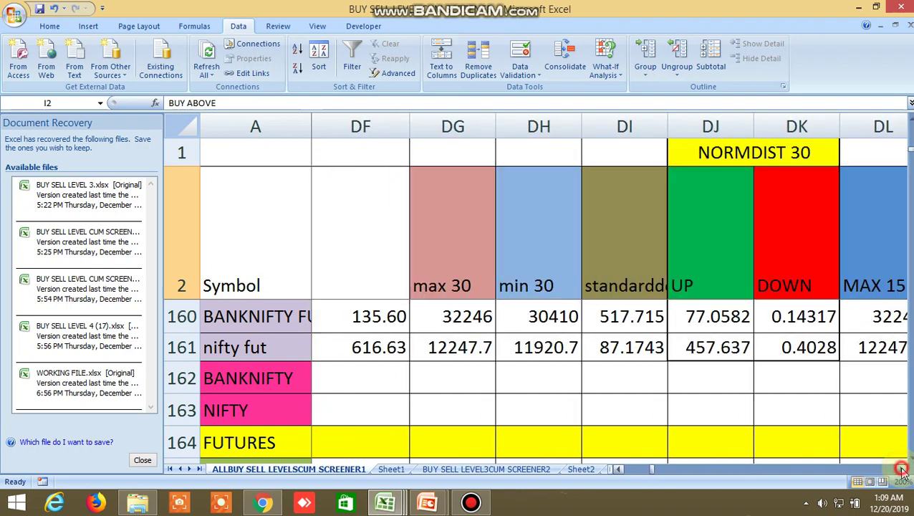
pyautogui.click(903, 470)
pyautogui.click(902, 470)
pyautogui.click(902, 470)
pyautogui.click(903, 470)
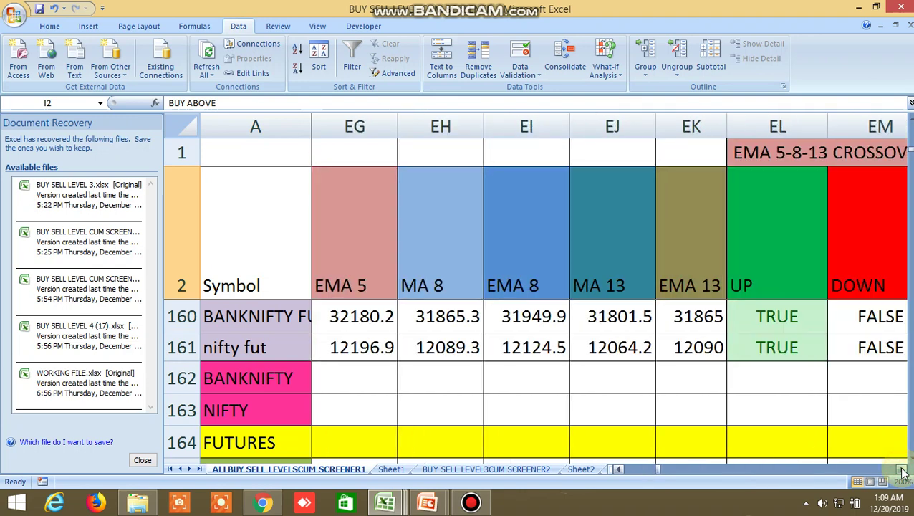
# - Examine the R and S levels of BUY SELL LEVELS 3 for the BANKNIFTY and NIFTY rows
pyautogui.click(902, 470)
pyautogui.click(902, 470)
pyautogui.click(902, 470)
pyautogui.click(903, 470)
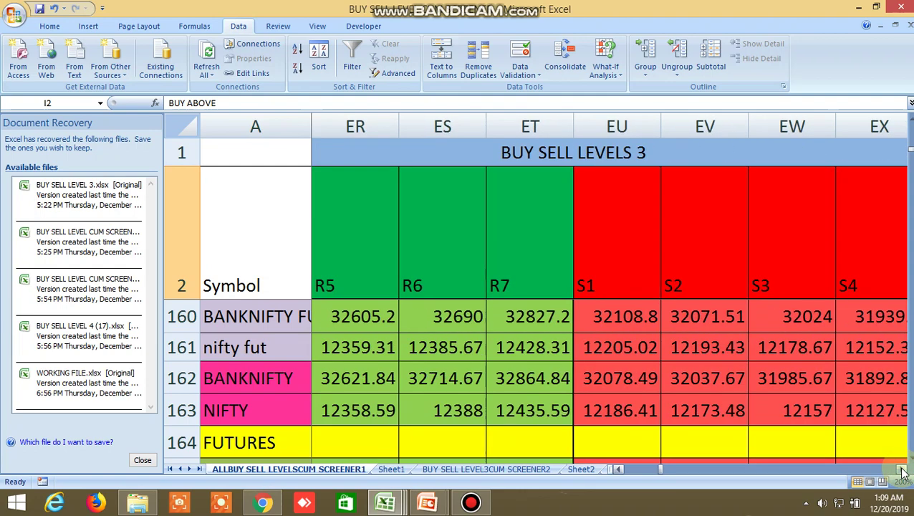
# - Examine the remaining S levels, PIVOT POINT and PRICE CHANNEL columns for the BANKNIFTY and NIFTY rows
pyautogui.click(903, 470)
pyautogui.click(902, 470)
pyautogui.click(902, 470)
pyautogui.click(903, 470)
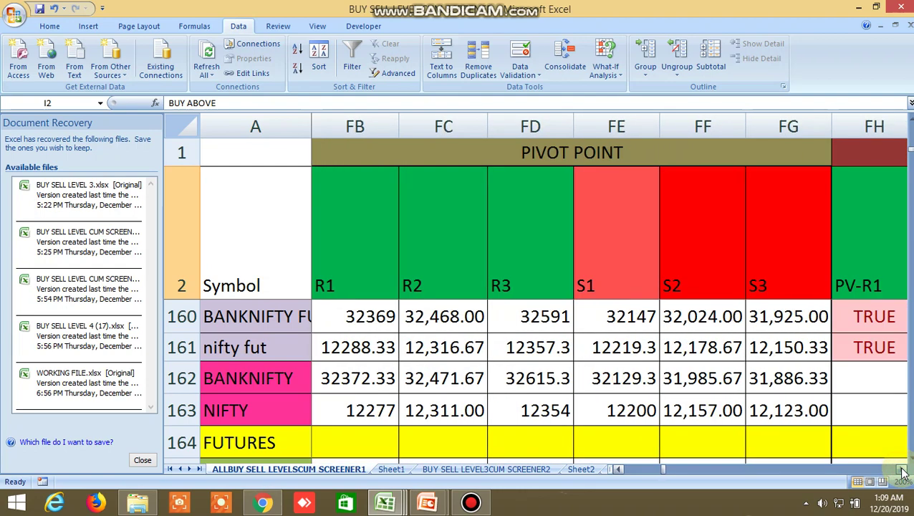
pyautogui.click(902, 470)
pyautogui.click(902, 470)
pyautogui.click(903, 470)
pyautogui.click(902, 470)
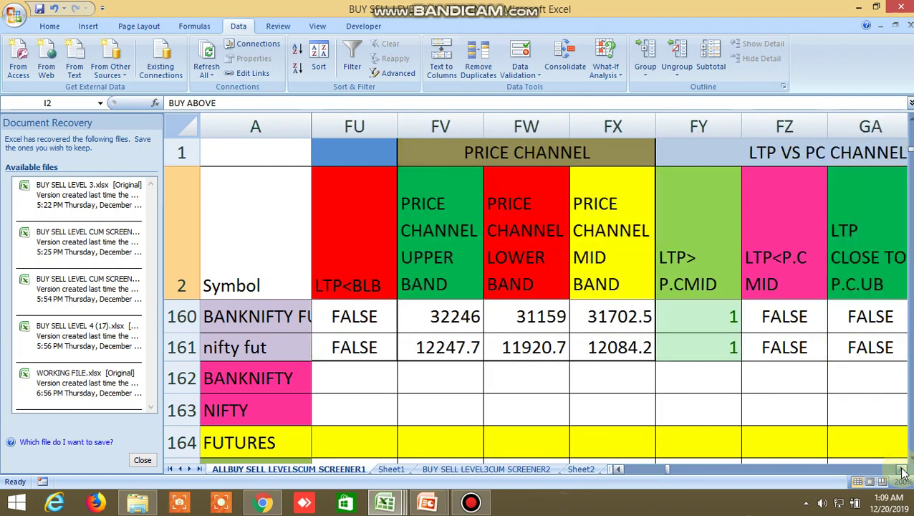
# - Review the TIRONE LEVEL, LINEAR REGRESSION 30 and 15 and QUARTILE columns for the BANKNIFTY and NIFTY futures rows
pyautogui.click(902, 471)
pyautogui.click(902, 470)
pyautogui.click(902, 470)
pyautogui.click(902, 470)
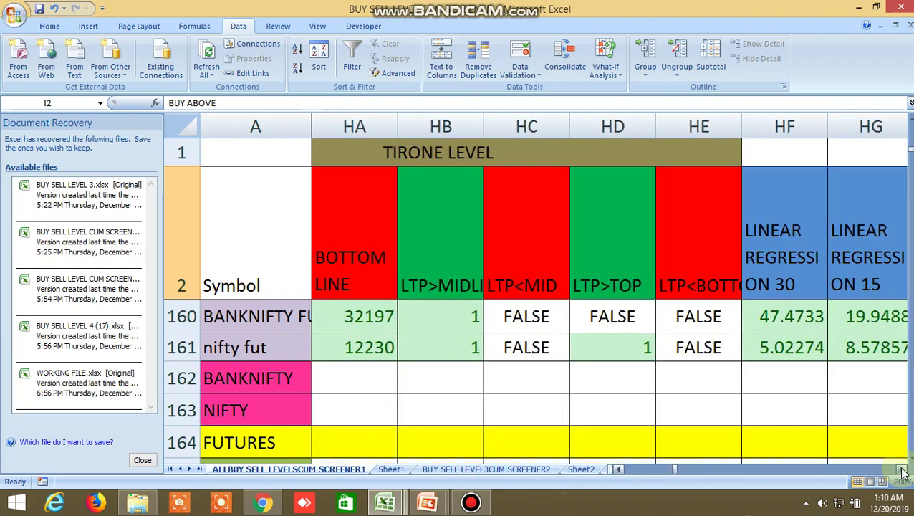
pyautogui.click(902, 470)
pyautogui.click(902, 470)
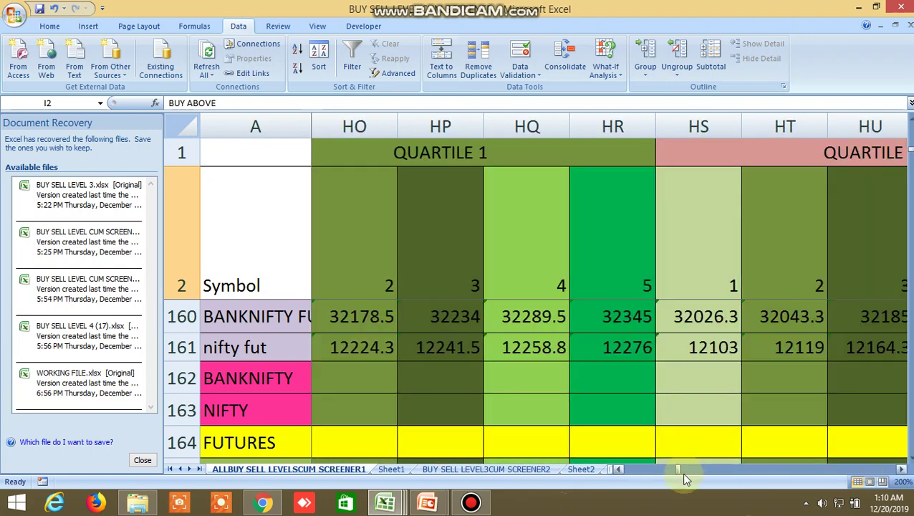
# - Review the commodity rows from CRUDEOIL to ALUMINIUM, from the price and target columns through TIRONE LEVEL and LINEAR REGRESSION 30
pyautogui.moveTo(678, 474); pyautogui.dragTo(609, 471)
pyautogui.scroll(2, 586, 393)
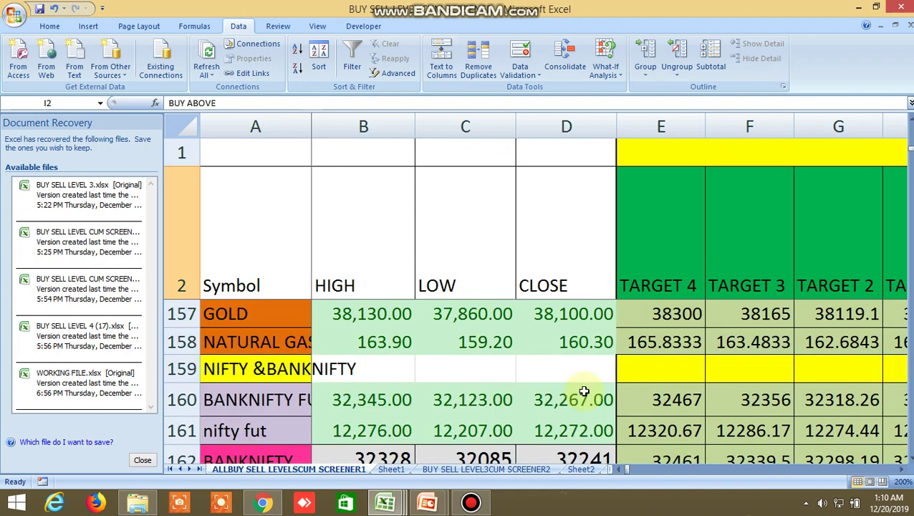
pyautogui.scroll(1, 586, 393)
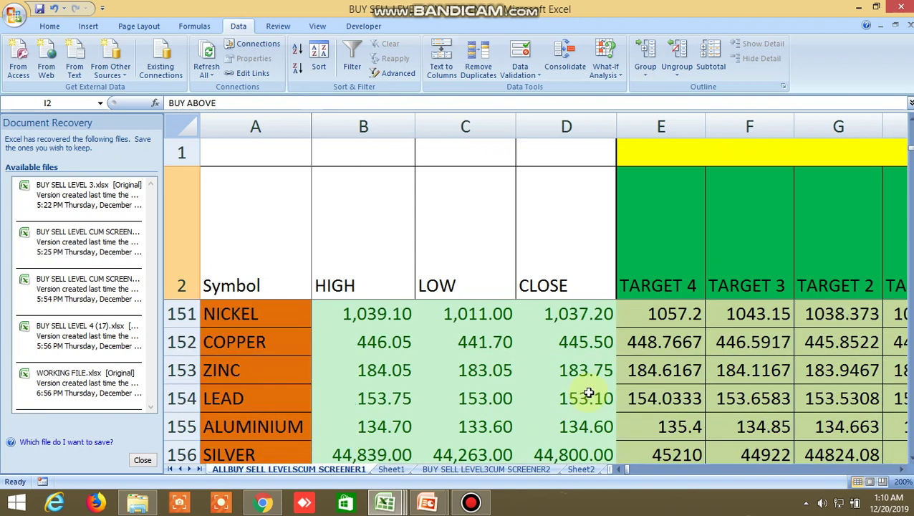
pyautogui.click(910, 125)
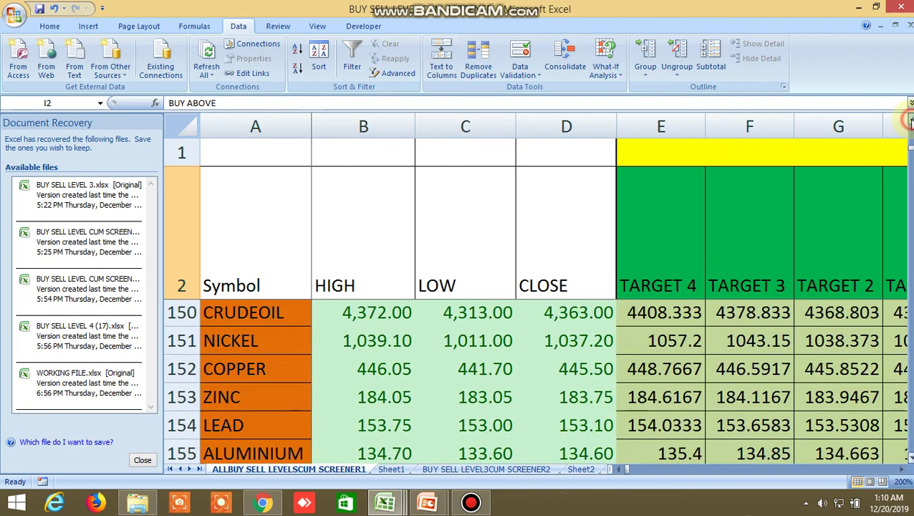
pyautogui.click(903, 469)
pyautogui.click(903, 469)
pyautogui.click(903, 469)
pyautogui.click(903, 469)
pyautogui.click(903, 470)
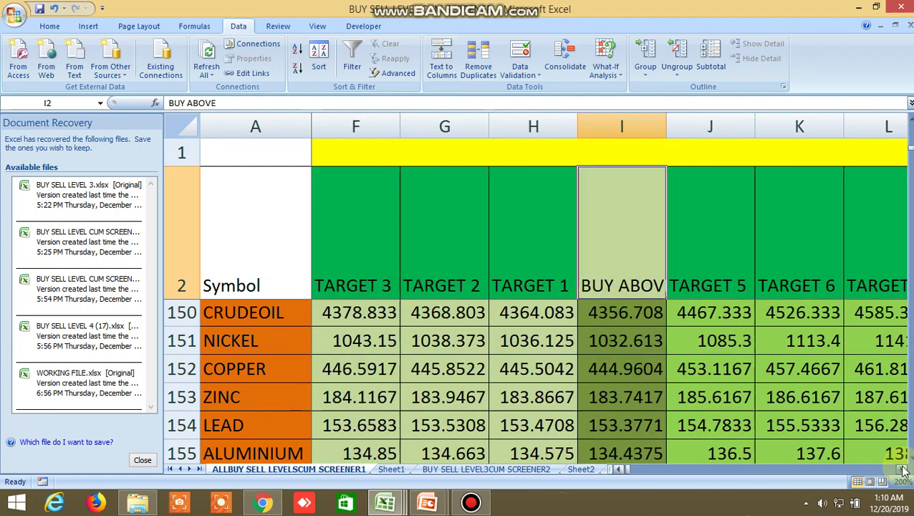
pyautogui.click(903, 470)
pyautogui.click(903, 470)
pyautogui.moveTo(903, 469); pyautogui.dragTo(903, 470)
pyautogui.moveTo(905, 471); pyautogui.dragTo(904, 471)
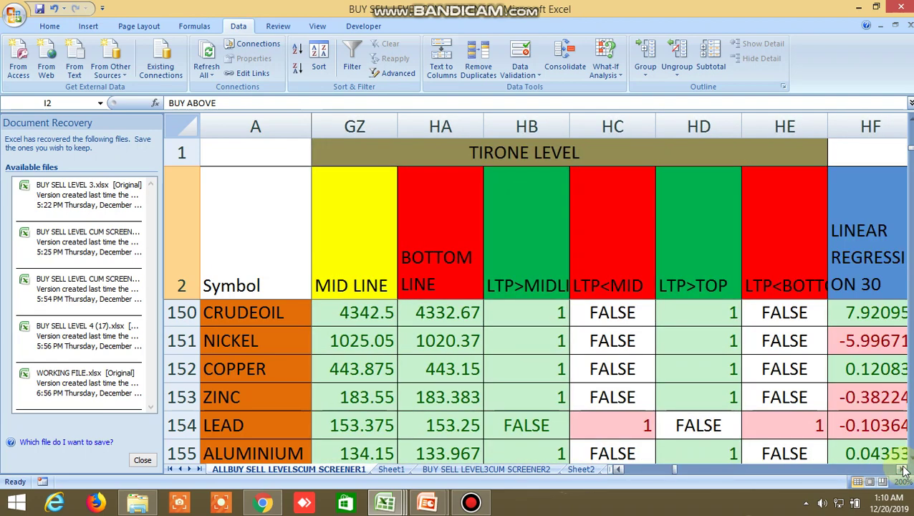
pyautogui.moveTo(675, 475); pyautogui.dragTo(622, 471)
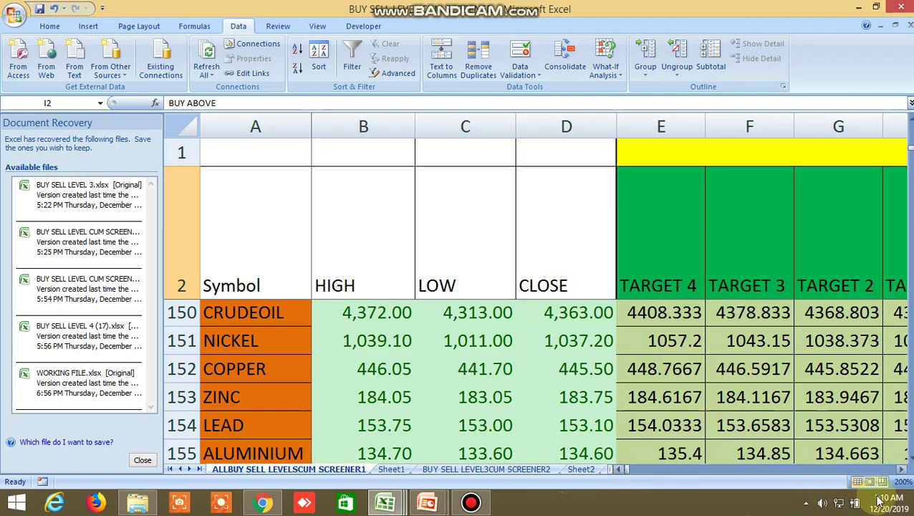
# - Review the level and indicator columns for the ZINC to NATURAL GAS commodity rows
pyautogui.scroll(-2, 893, 253)
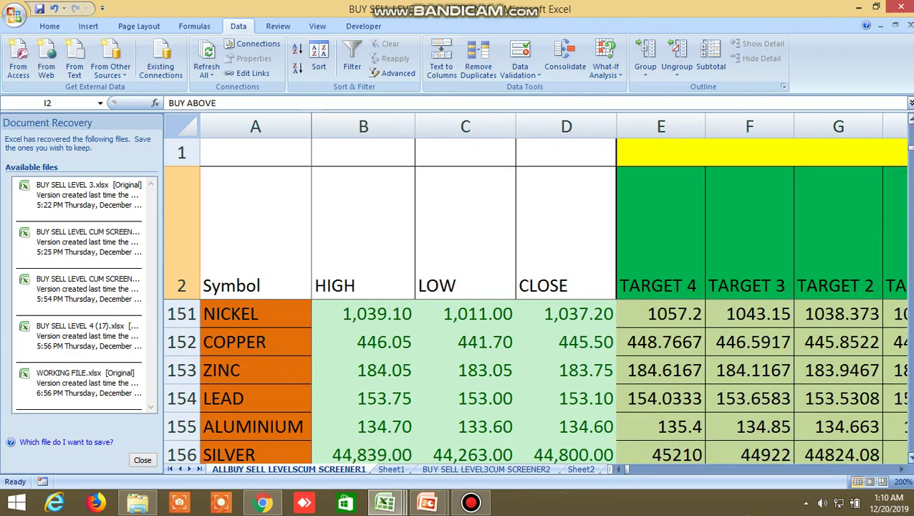
pyautogui.scroll(-1, 538, 380)
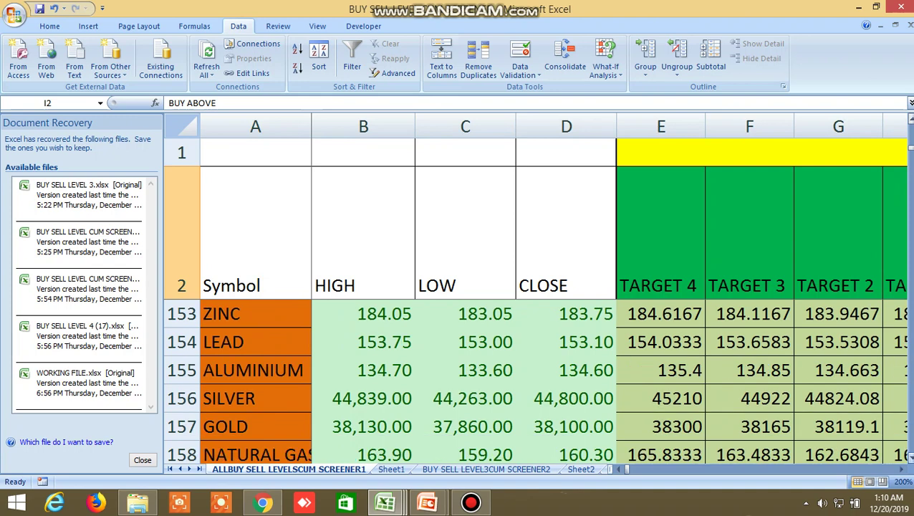
pyautogui.click(903, 470)
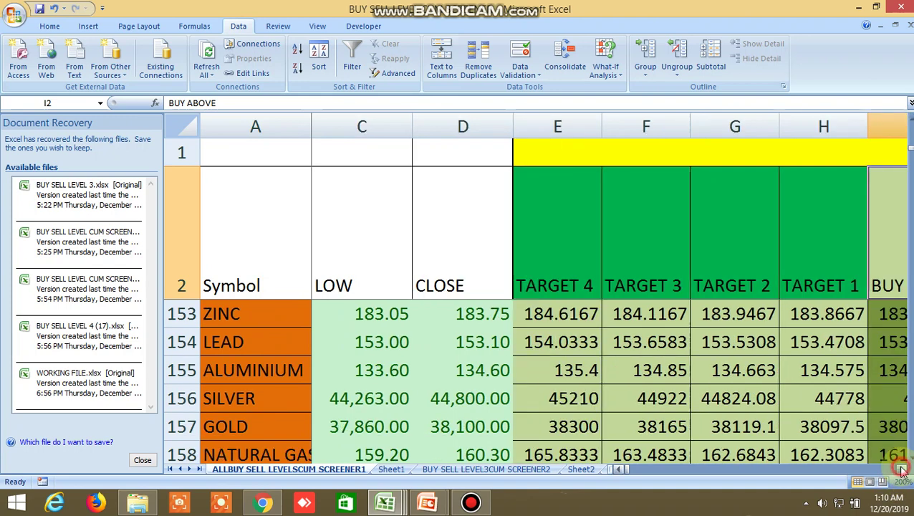
pyautogui.moveTo(903, 470); pyautogui.dragTo(902, 470)
pyautogui.moveTo(681, 475); pyautogui.dragTo(630, 473)
# - Examine the prices, buy and sell targets and Sell below levels of the stock futures rows around BHARTIARTL and EICHERMOT
pyautogui.scroll(-2, 618, 418)
pyautogui.scroll(-9, 618, 417)
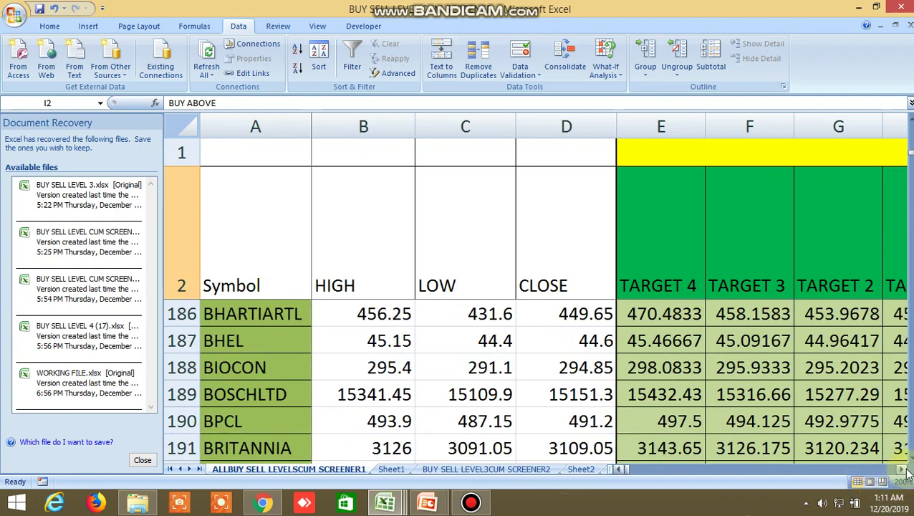
pyautogui.moveTo(902, 470); pyautogui.dragTo(906, 471)
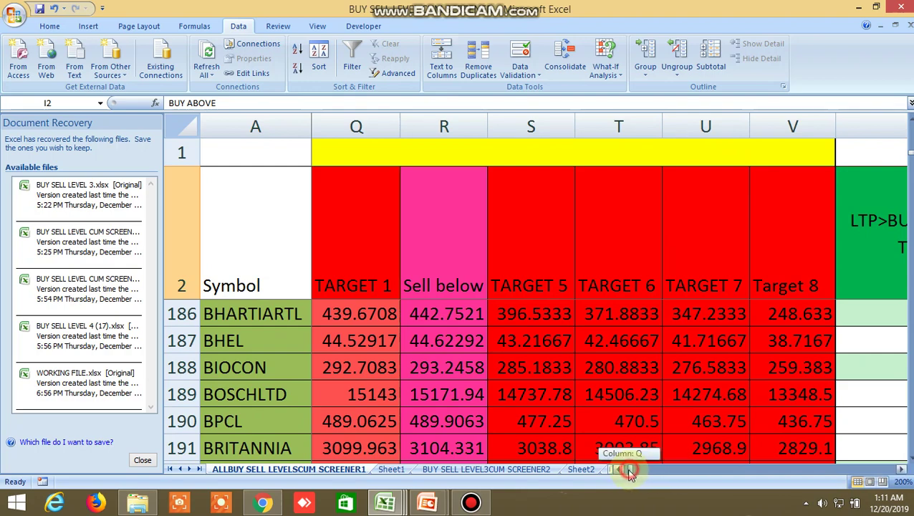
pyautogui.moveTo(630, 473); pyautogui.dragTo(619, 472)
pyautogui.scroll(-7, 673, 423)
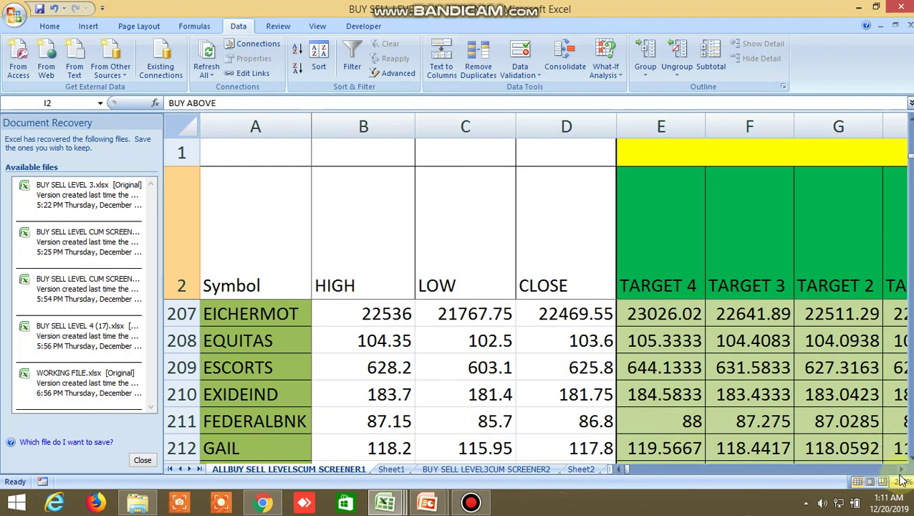
pyautogui.moveTo(902, 471); pyautogui.dragTo(902, 471)
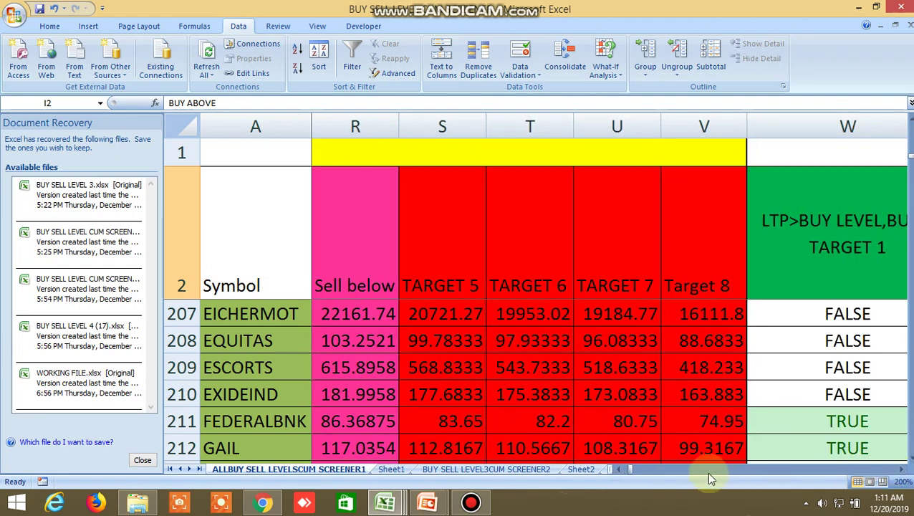
pyautogui.moveTo(630, 474); pyautogui.dragTo(621, 473)
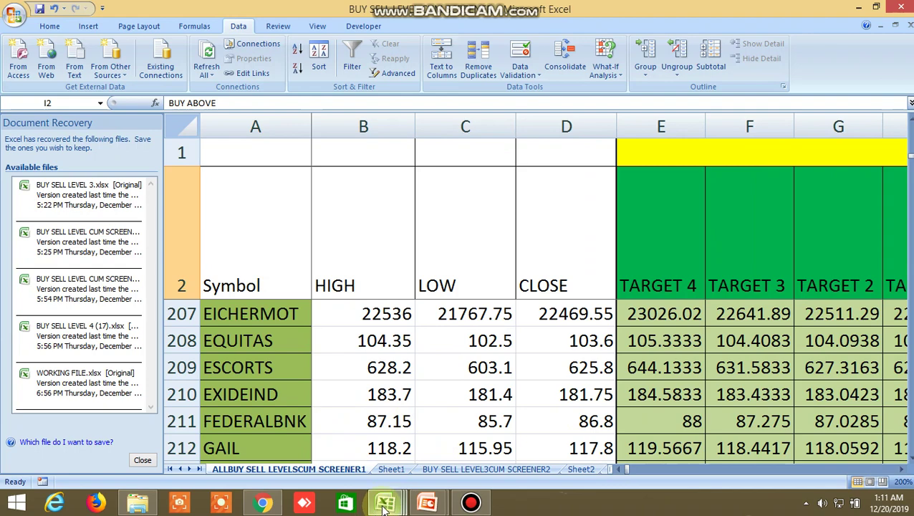
# - Switch to the second BUY SELL LEVEL CUM SCREENER workbook and check CRUDEOIL's TARGET 1, BUY ABOVE and Sell below levels
pyautogui.moveTo(387, 506)
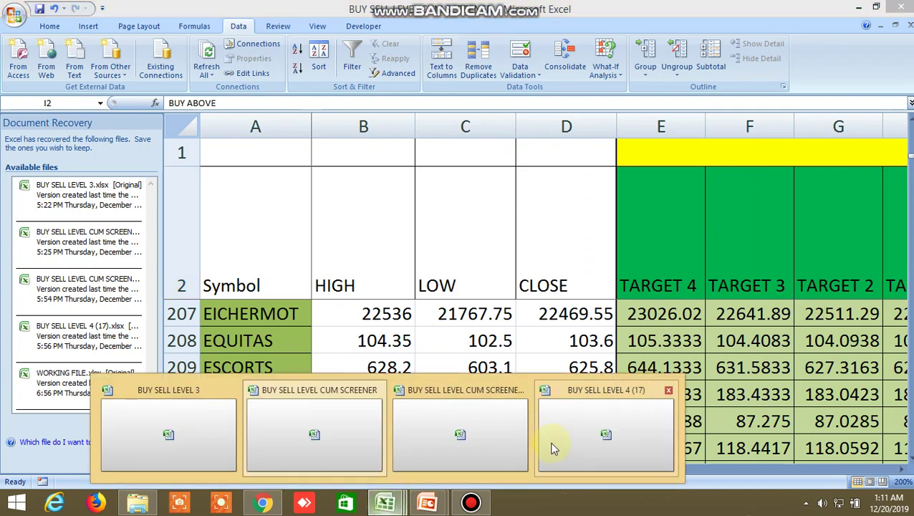
pyautogui.click(478, 433)
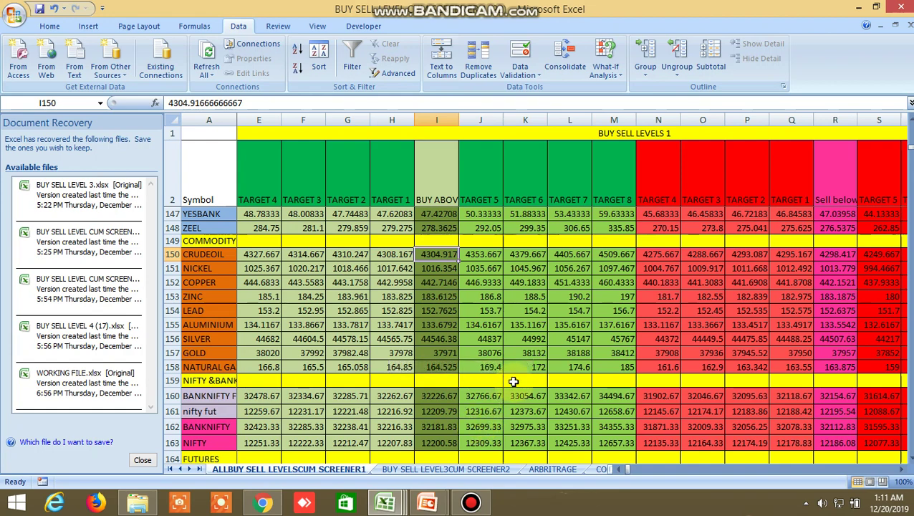
pyautogui.click(623, 467)
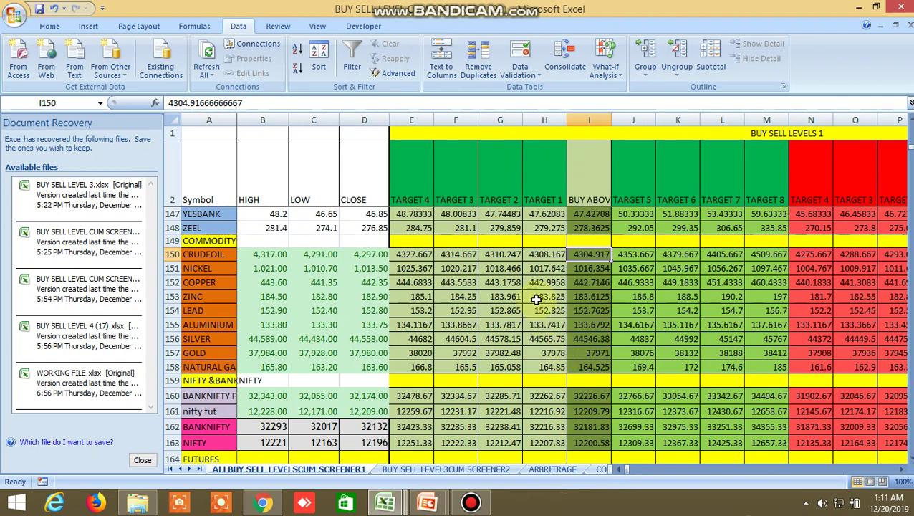
pyautogui.click(519, 281)
pyautogui.click(535, 256)
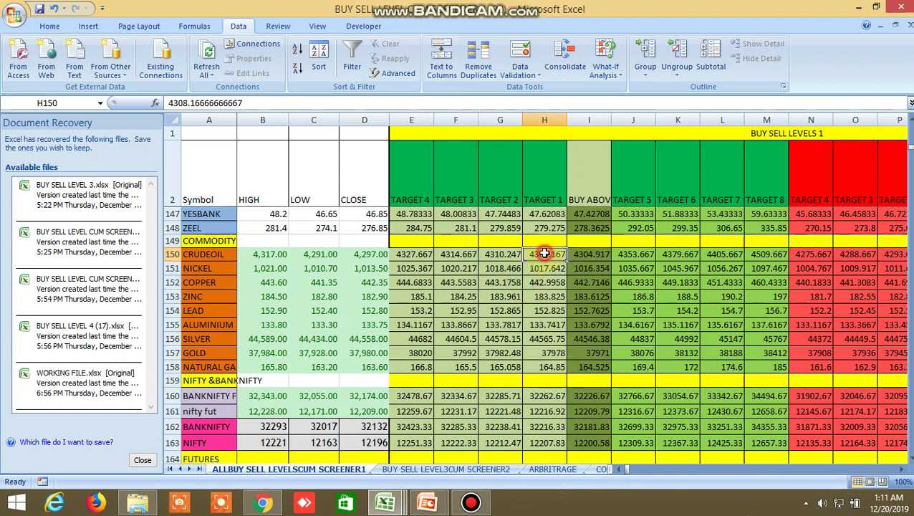
pyautogui.click(585, 256)
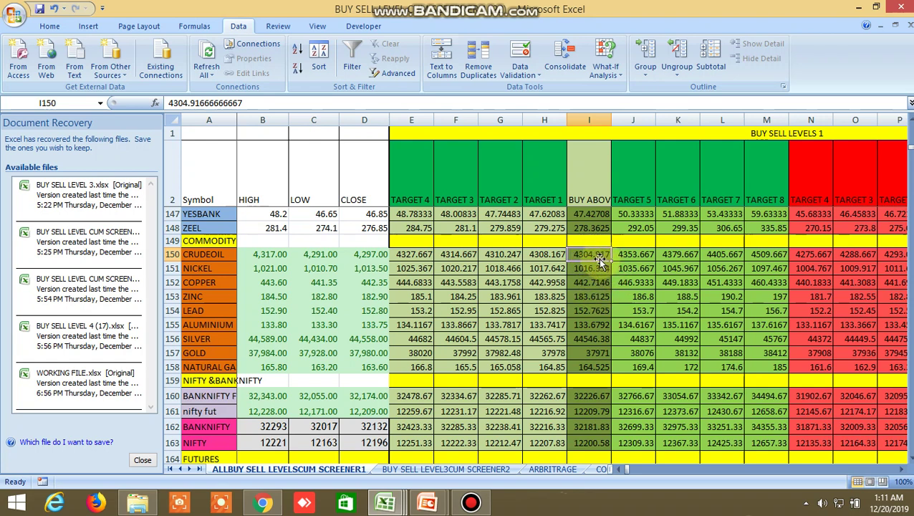
pyautogui.click(905, 473)
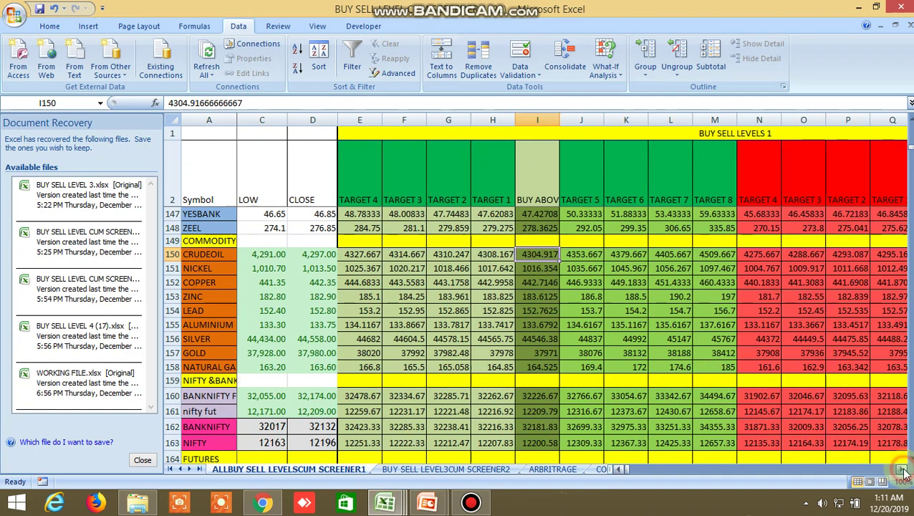
pyautogui.click(904, 473)
pyautogui.click(904, 473)
pyautogui.click(837, 256)
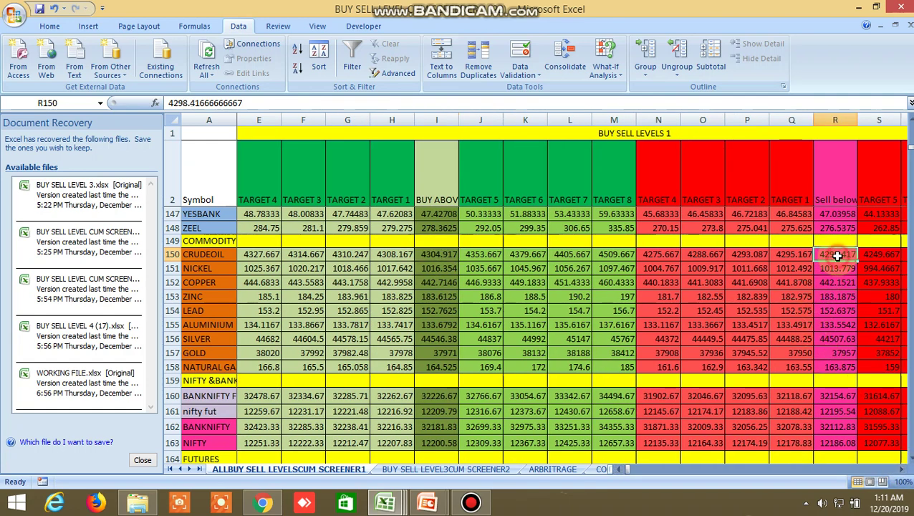
# - Switch to the BUY SELL LEVEL 4 (17) workbook and check CRUDEOIL's first buy level and first sell level
pyautogui.moveTo(399, 508)
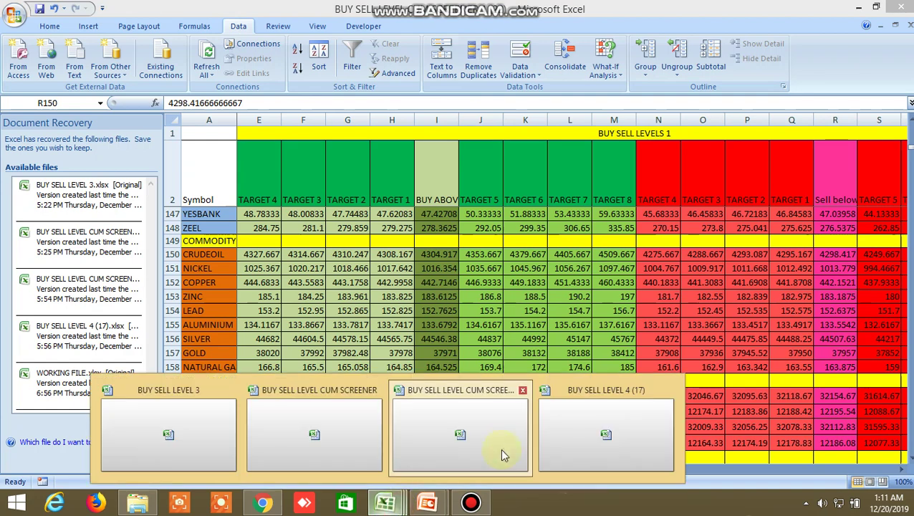
pyautogui.click(609, 428)
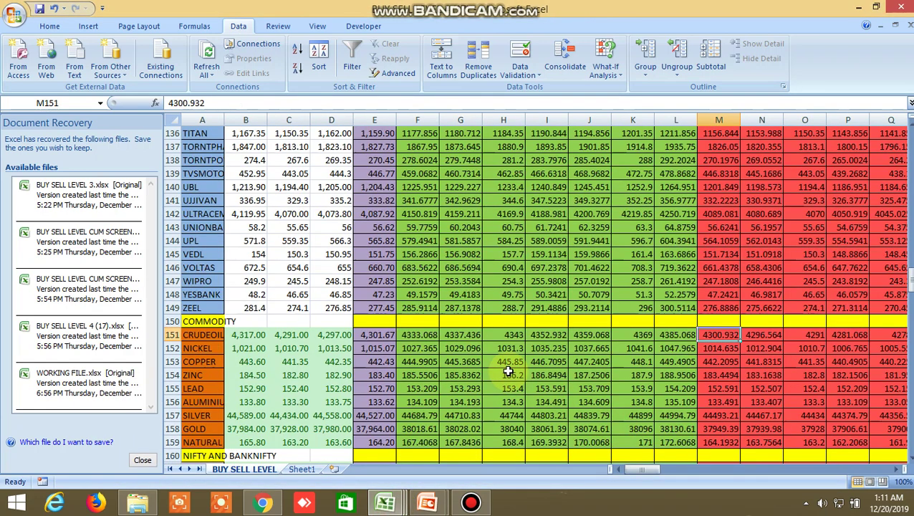
pyautogui.click(413, 335)
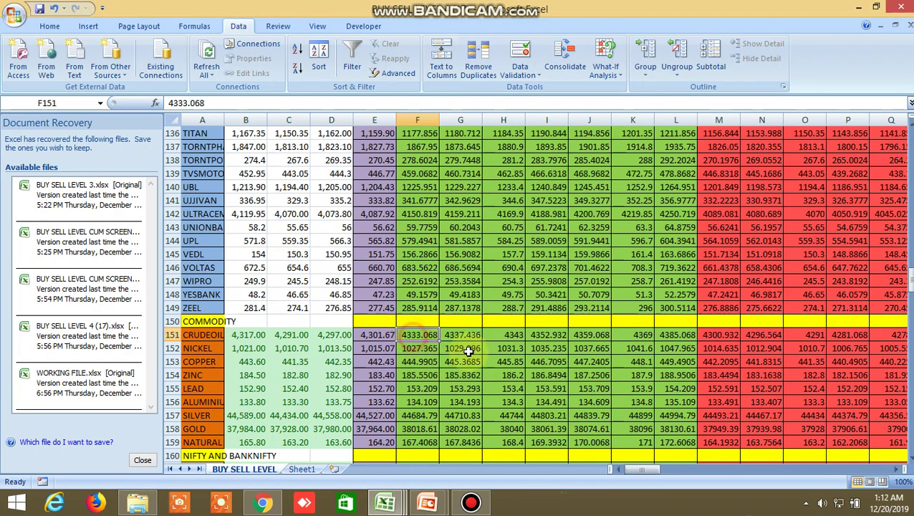
pyautogui.click(718, 336)
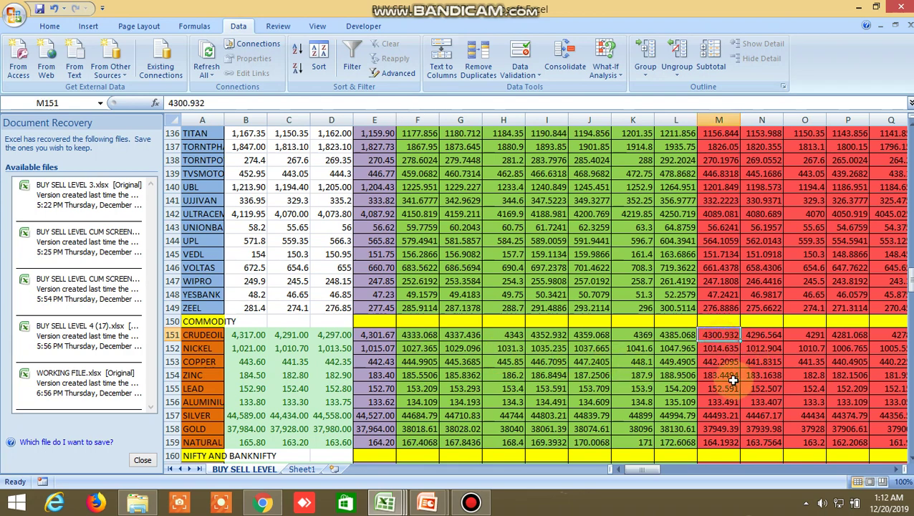
pyautogui.click(417, 334)
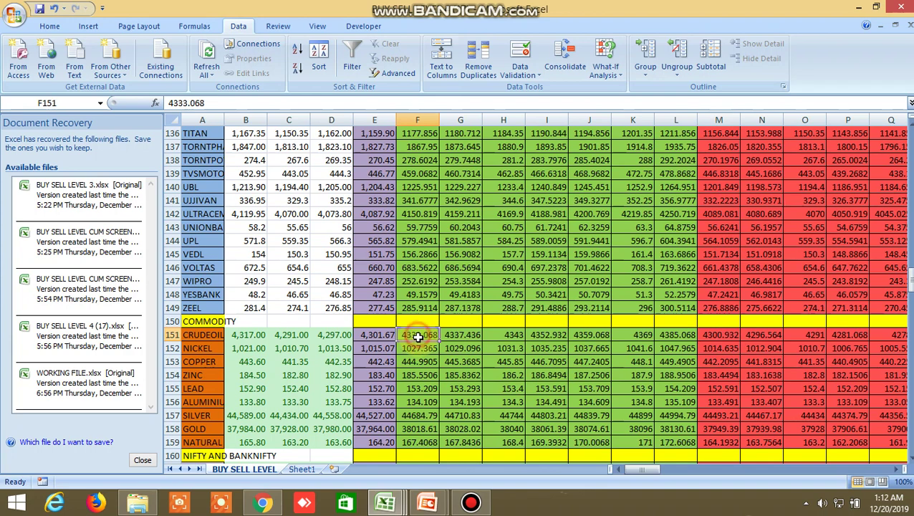
# - Glance at the CRUDEOIL20JANFUT chart in Chrome, then recheck CRUDEOIL's BUY ABOVE level in the second BUY SELL LEVEL CUM SCREENER workbook
pyautogui.click(267, 505)
pyautogui.moveTo(385, 503)
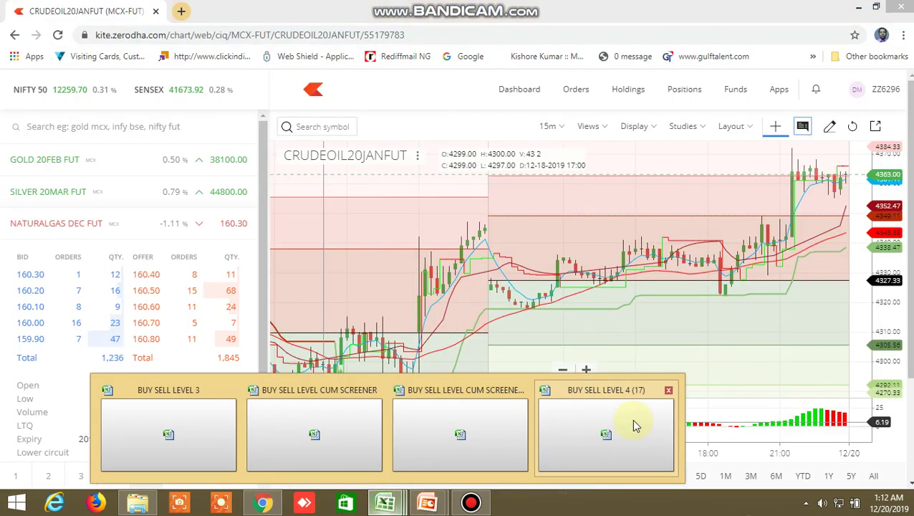
pyautogui.click(515, 433)
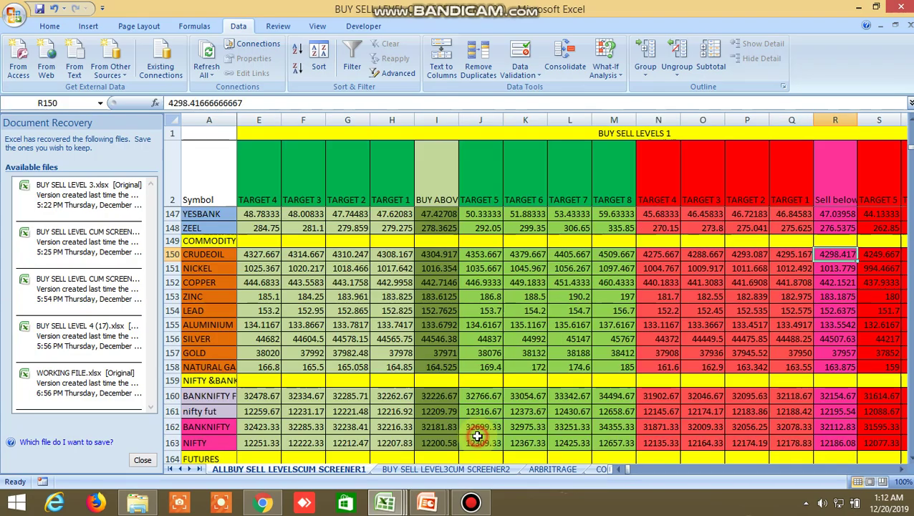
pyautogui.click(443, 260)
# - Switch to the Kite chart in Chrome and show the market depth of CRUDEOIL 20JAN FUT in the watchlist
pyautogui.click(272, 504)
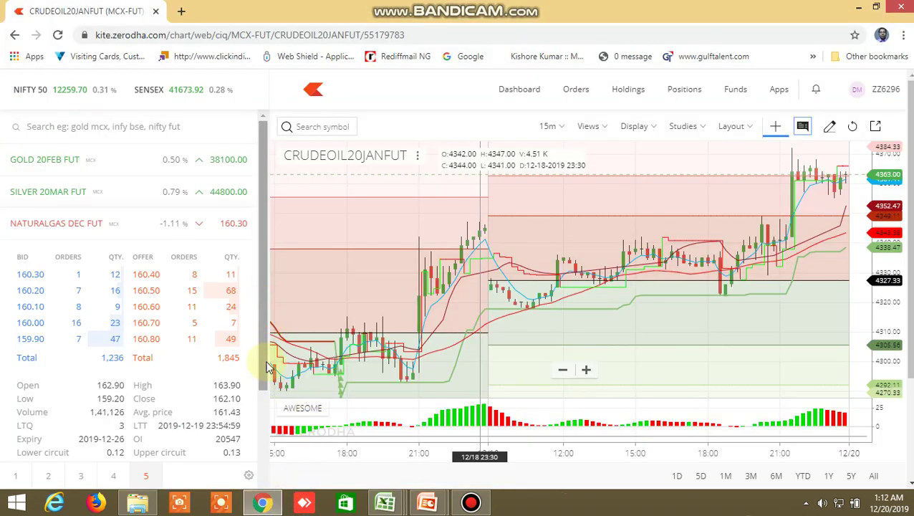
pyautogui.moveTo(264, 268); pyautogui.dragTo(264, 347)
pyautogui.moveTo(258, 383); pyautogui.dragTo(258, 409)
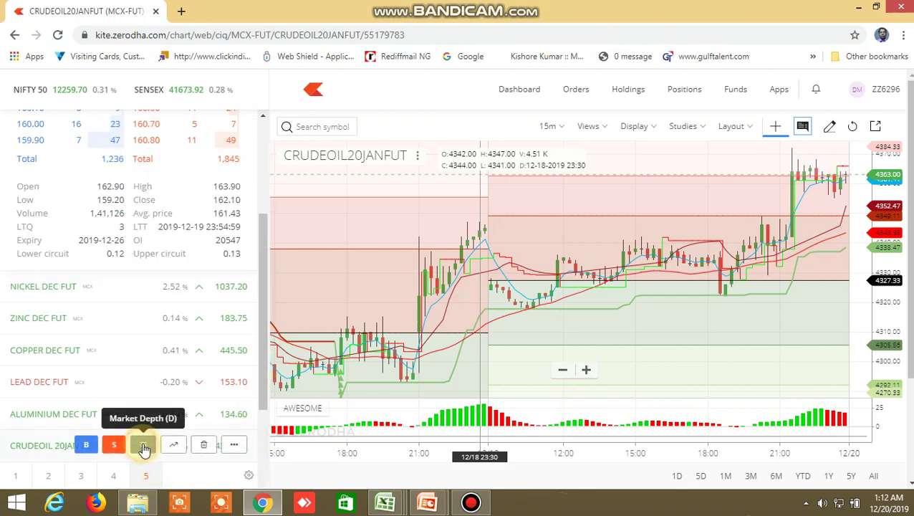
pyautogui.click(144, 447)
pyautogui.moveTo(265, 351); pyautogui.dragTo(278, 481)
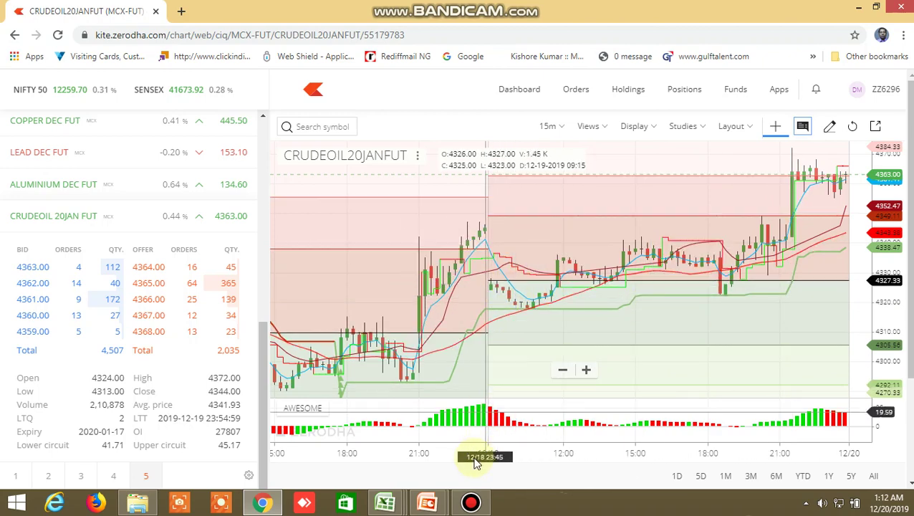
# - Check CRUDEOIL's TARGET 1, 2, 4 and 5 buy levels in the second BUY SELL LEVEL CUM SCREENER workbook, then return to the CRUDEOIL20JANFUT chart in Chrome
pyautogui.moveTo(387, 503)
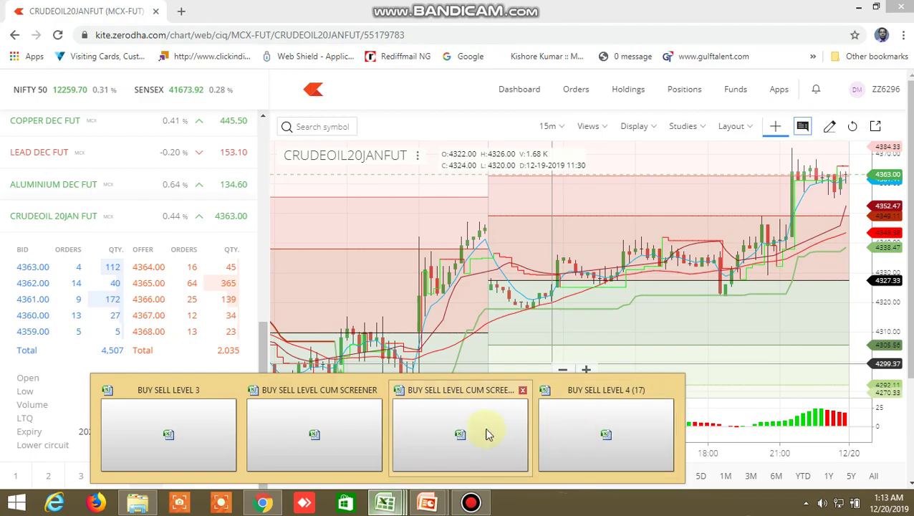
pyautogui.click(465, 433)
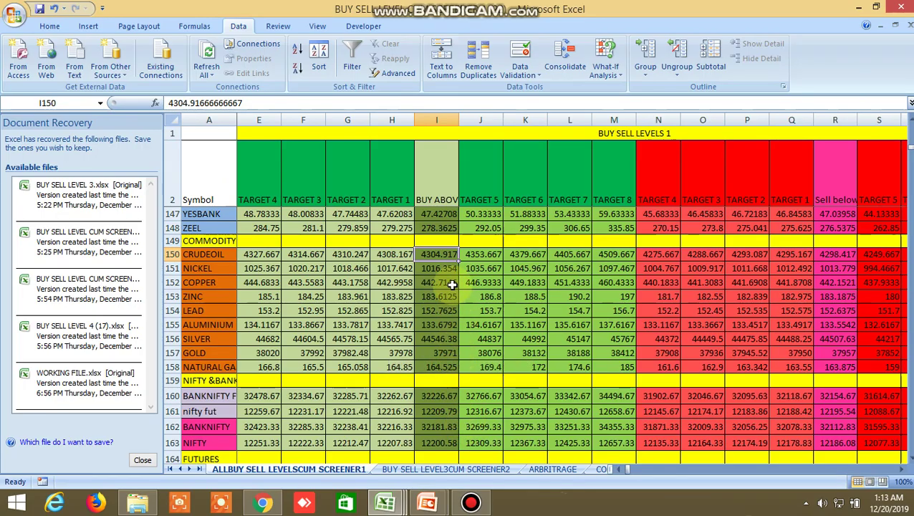
pyautogui.click(395, 254)
pyautogui.click(336, 251)
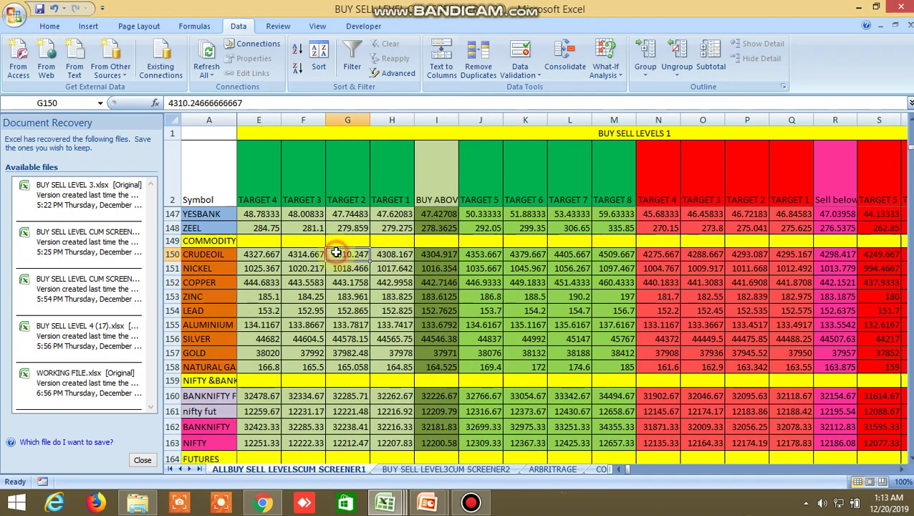
pyautogui.click(353, 311)
pyautogui.moveTo(354, 312); pyautogui.dragTo(395, 312)
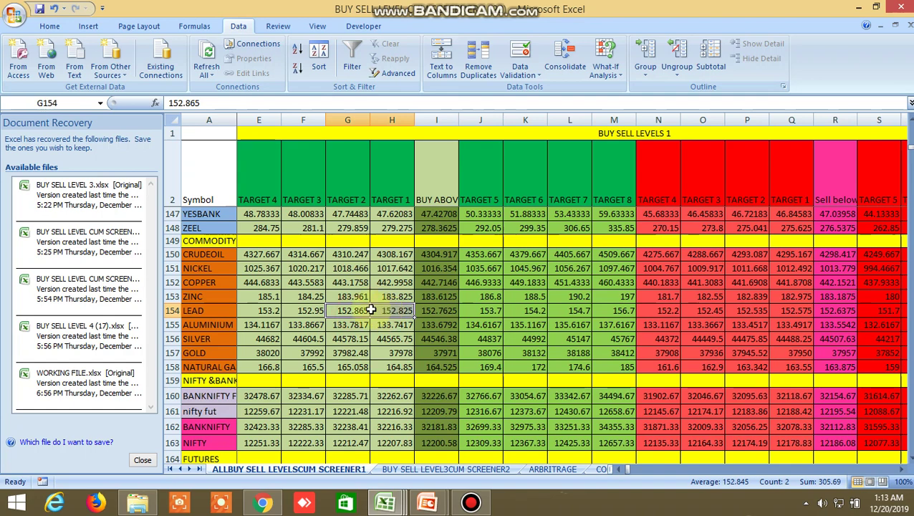
pyautogui.click(264, 256)
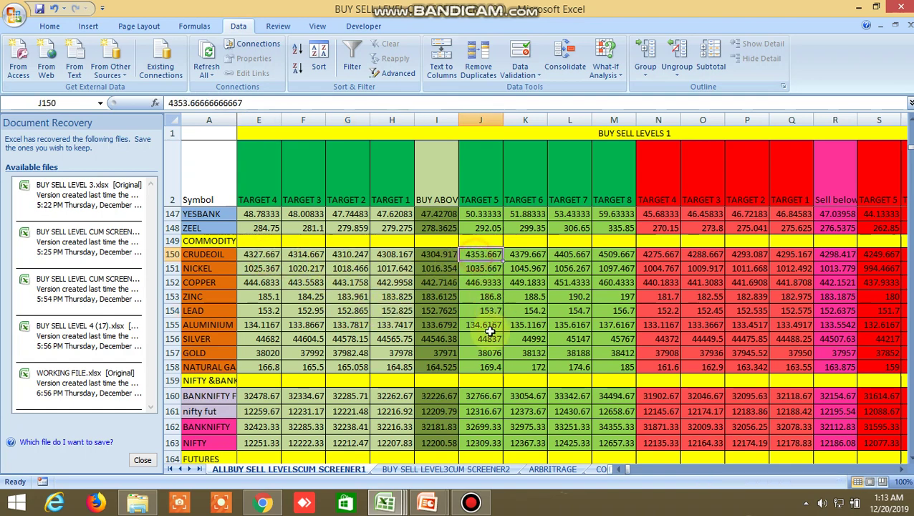
pyautogui.click(264, 503)
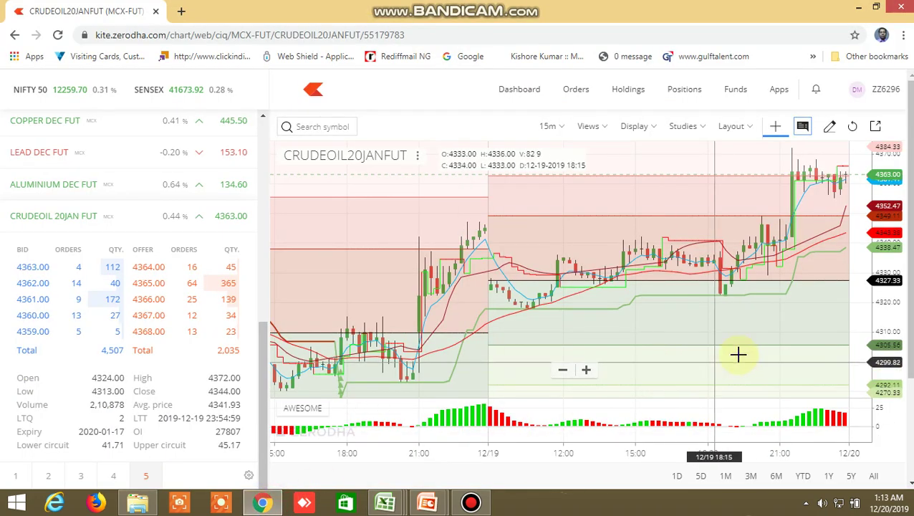